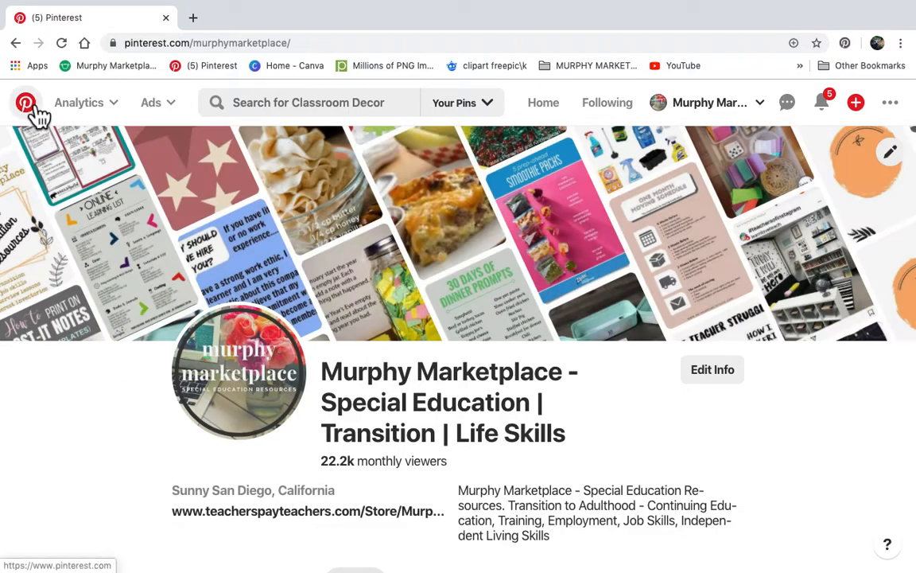
Open the Pinterest Analytics overview and filter the report by the Video format.
click(94, 105)
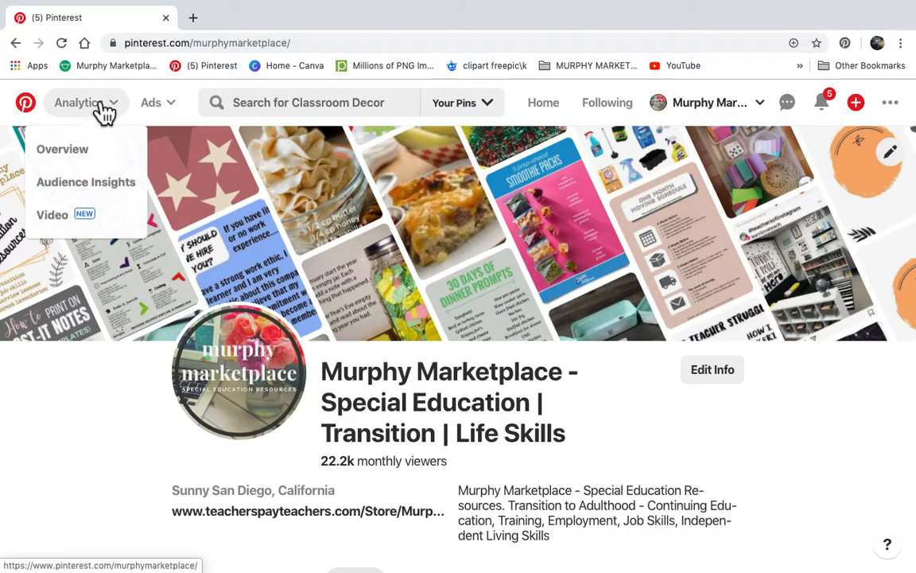
click(80, 160)
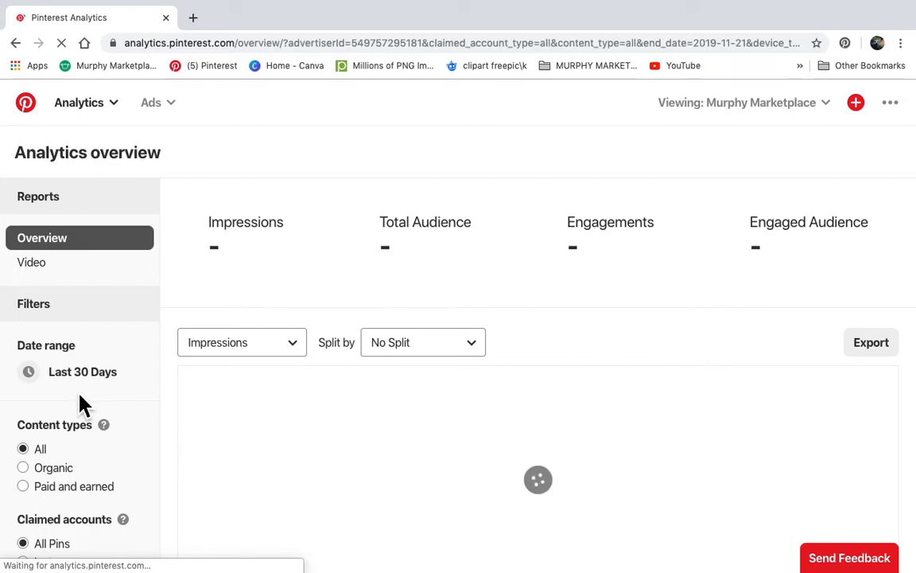
scroll(83, 405, down, 3)
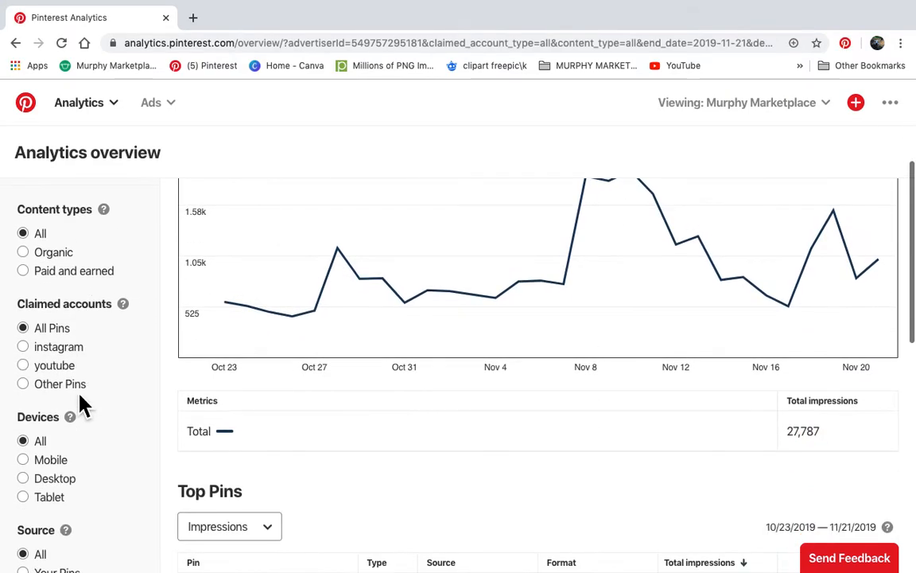
scroll(83, 406, down, 4)
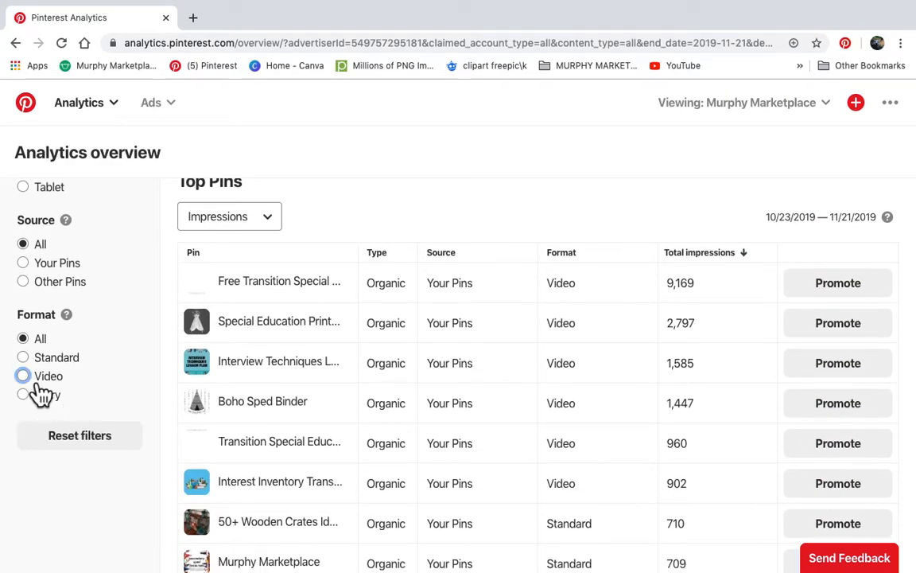
click(36, 382)
View the video layout of the Boho Sped IEP Caseload pin from the top pins, pause its playback and close it.
scroll(468, 367, down, 4)
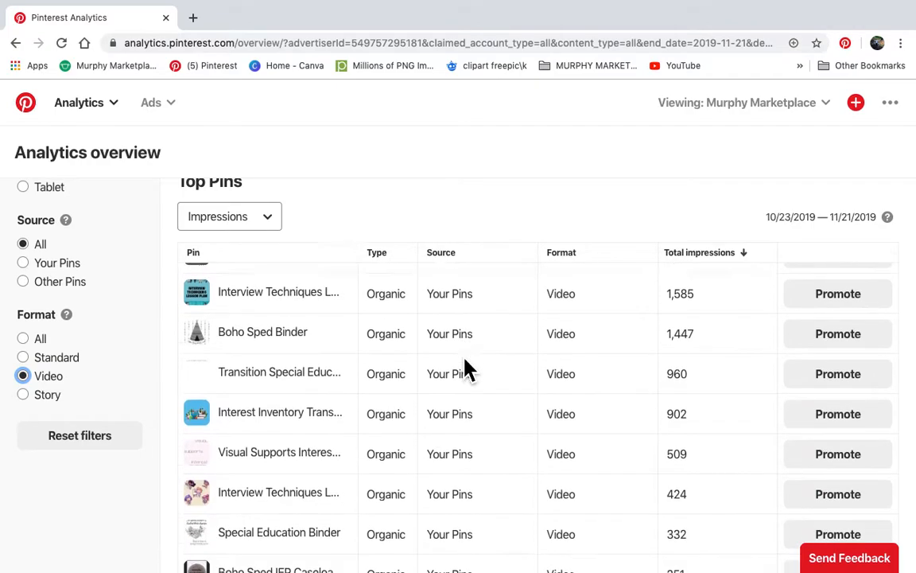
click(318, 538)
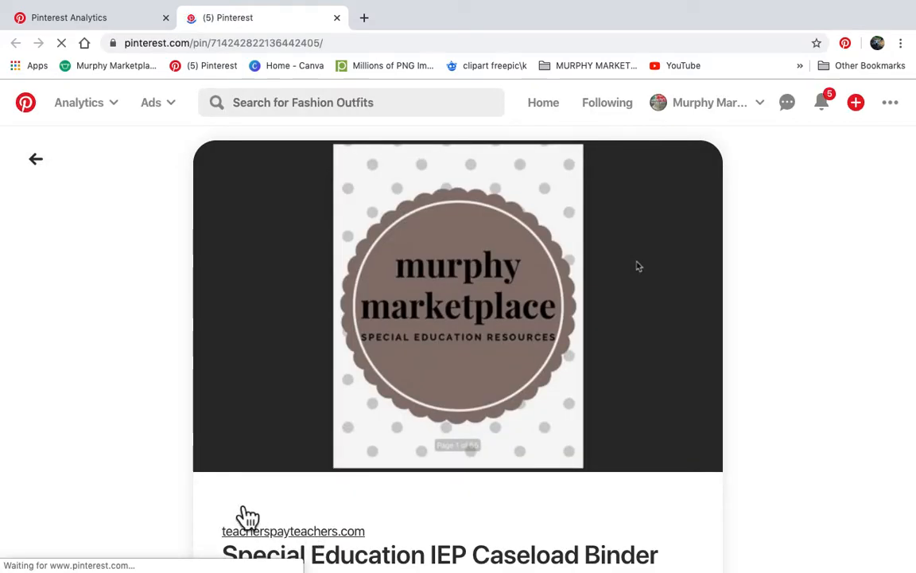
scroll(122, 526, down, 3)
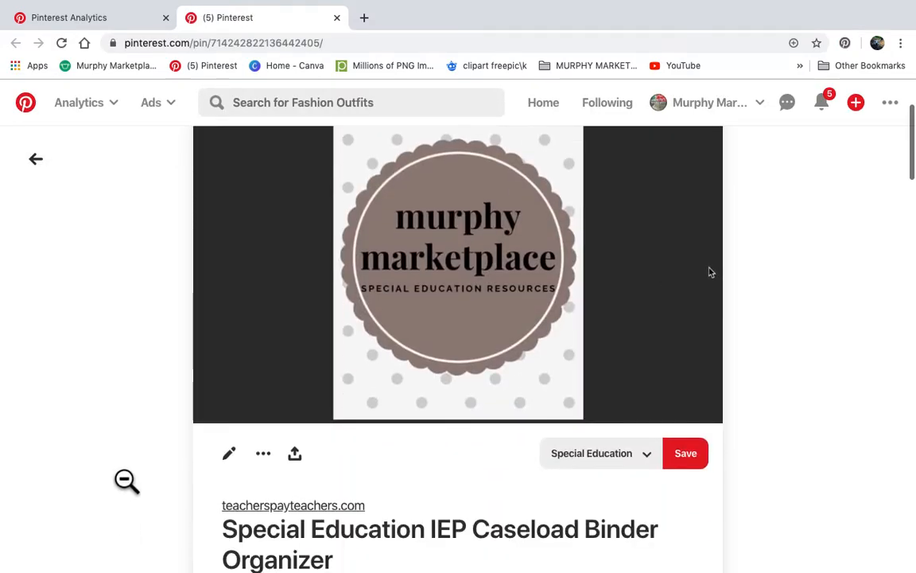
scroll(125, 481, up, 2)
click(219, 481)
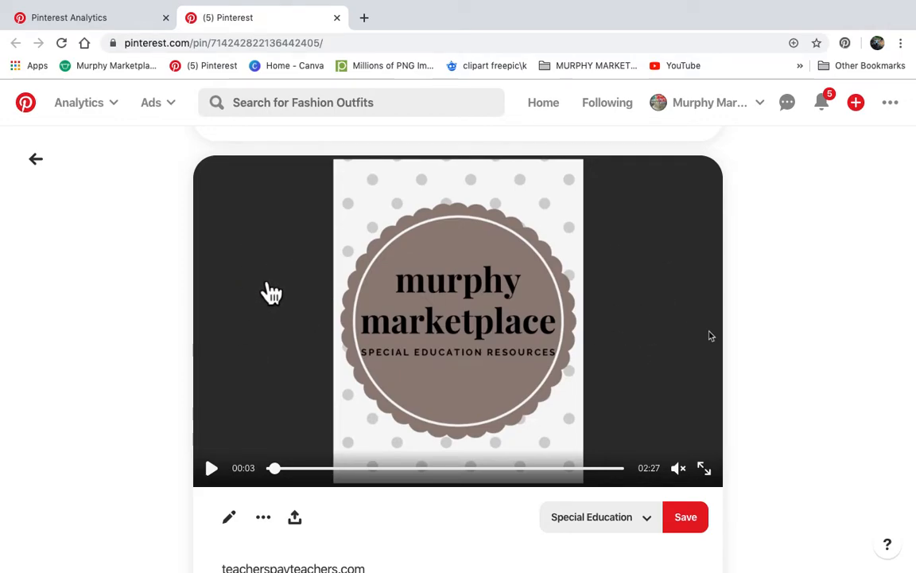
click(338, 18)
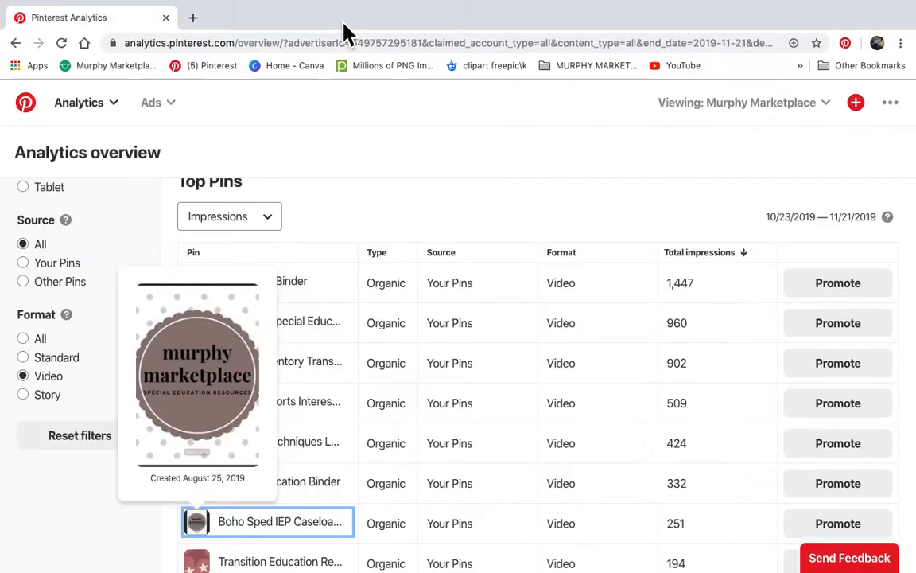
View the Special Education Binder video pin from the top pins and close it.
click(305, 488)
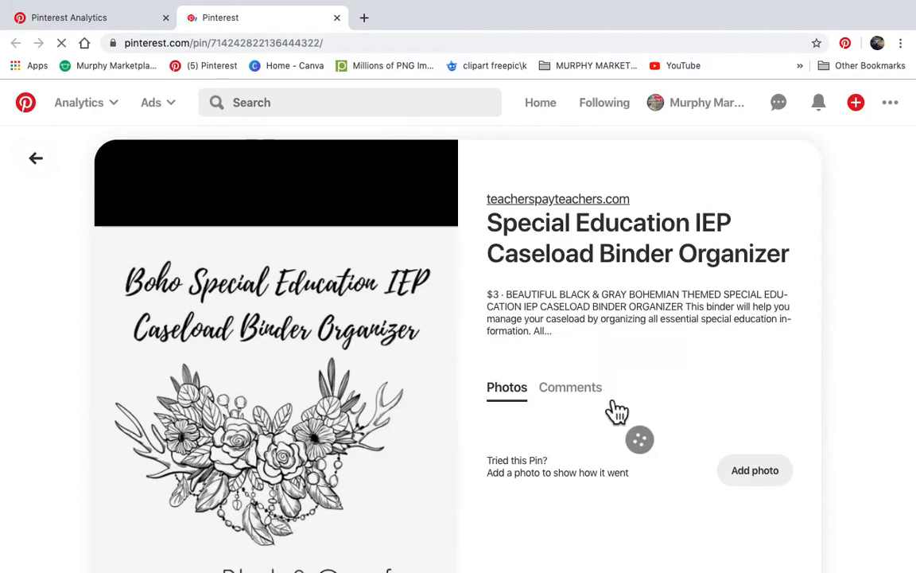
scroll(617, 409, down, 3)
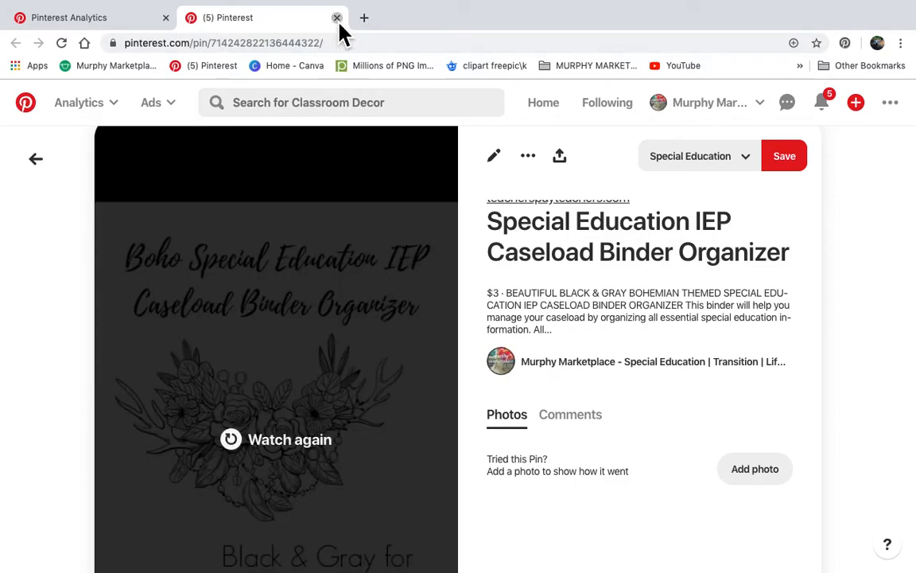
click(337, 17)
Return to the Pinterest home page, exit full screen and minimise the browser window to reveal the desktop.
click(46, 110)
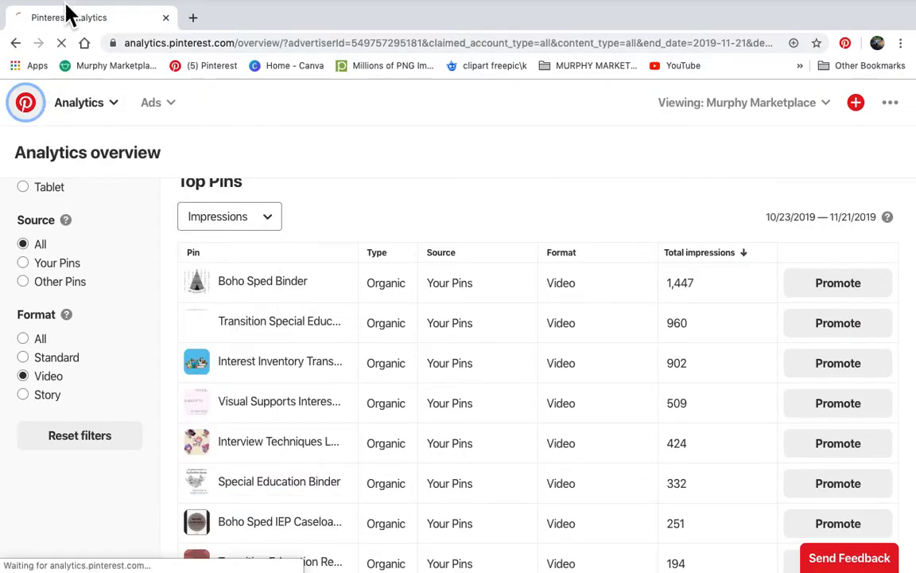
mouse_move(42, 24)
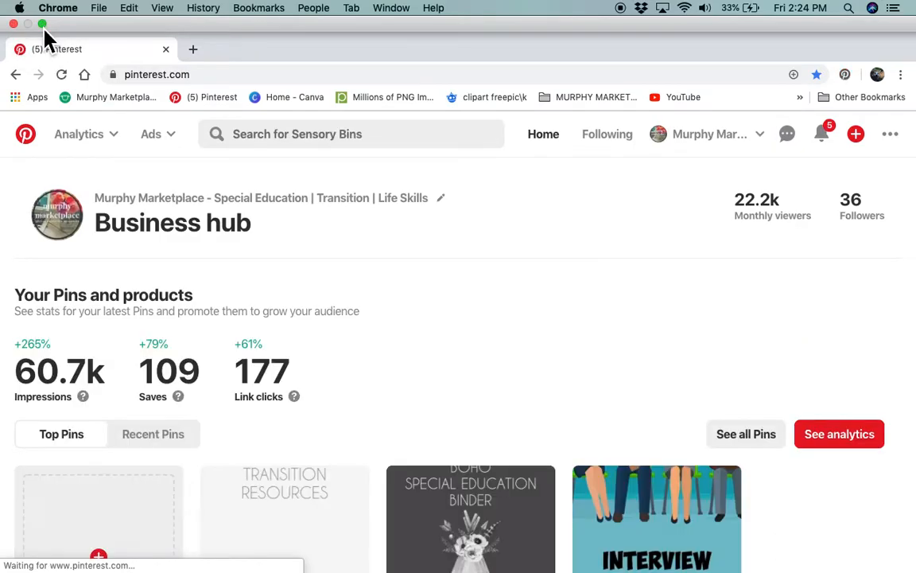
click(42, 24)
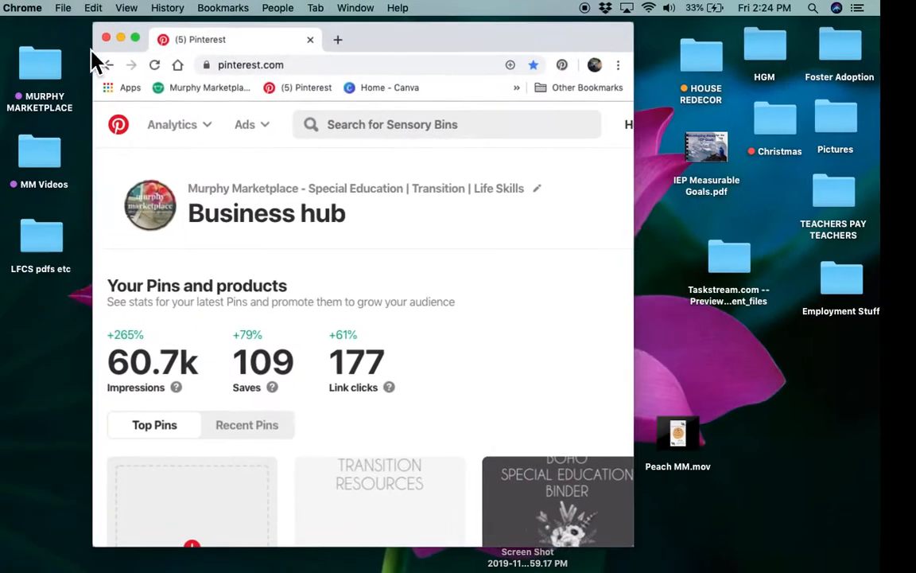
click(118, 37)
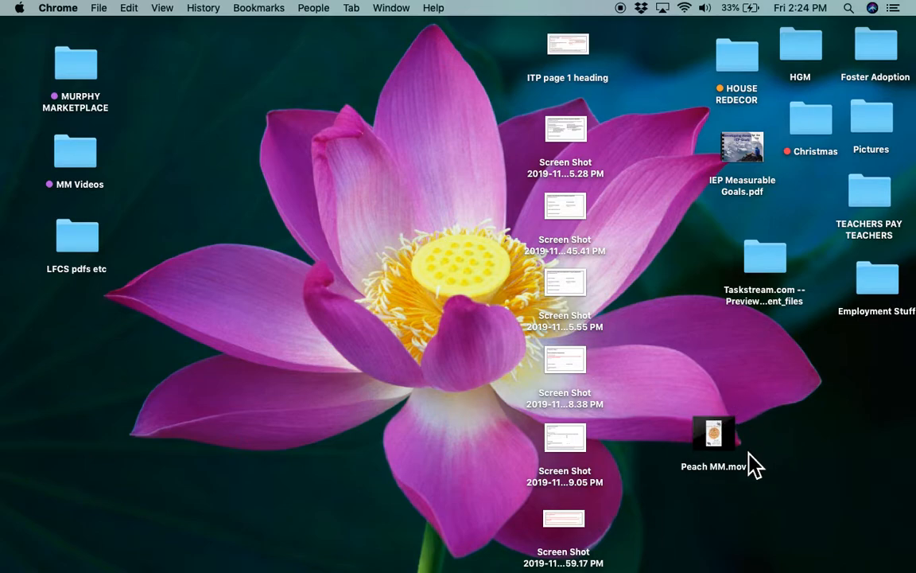
Switch to Keynote and confirm the slideshow's custom slide size of 900 by 1500 points.
click(798, 469)
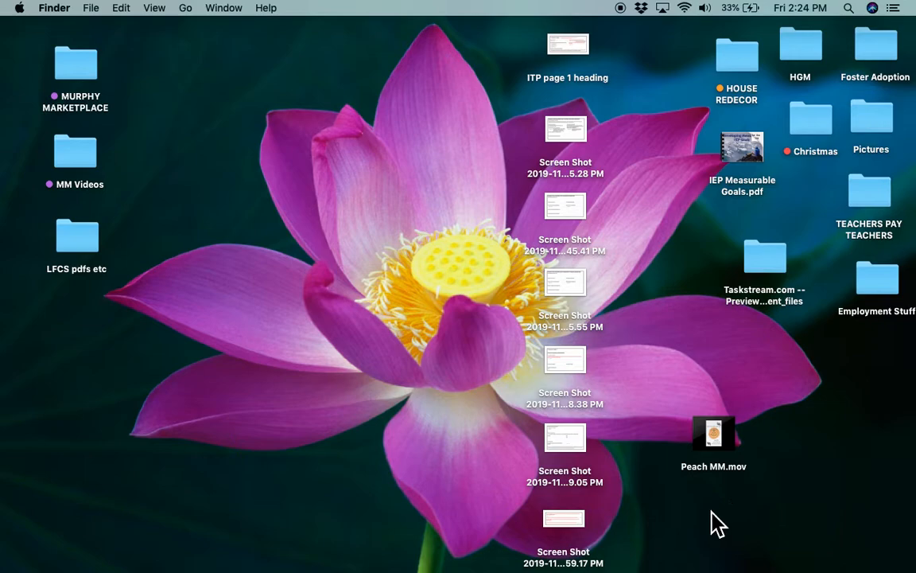
mouse_move(537, 570)
click(465, 550)
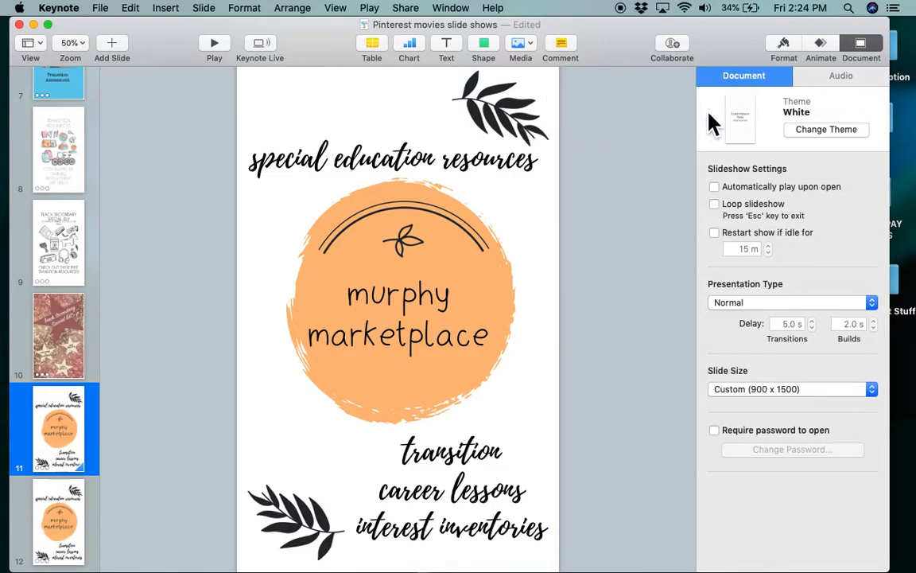
click(861, 46)
click(860, 47)
click(814, 397)
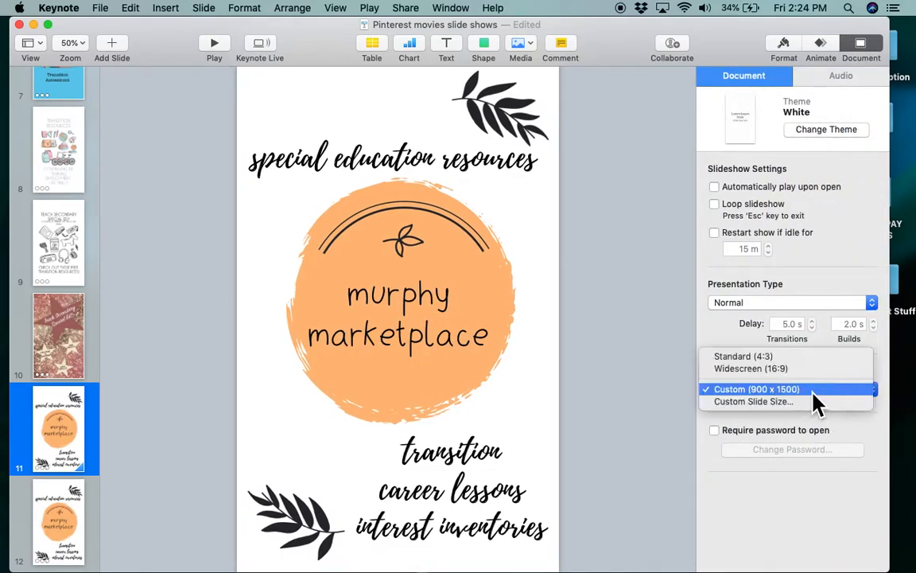
click(803, 402)
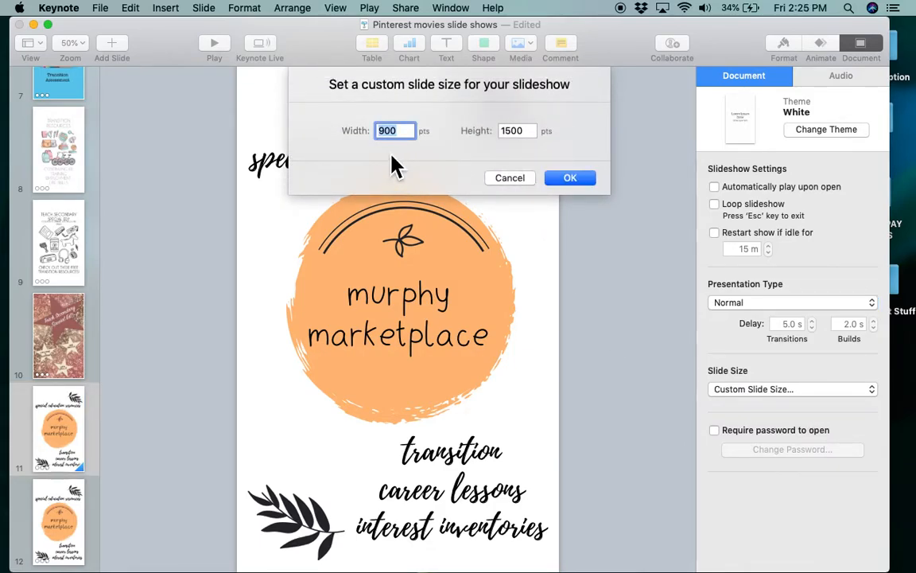
click(572, 180)
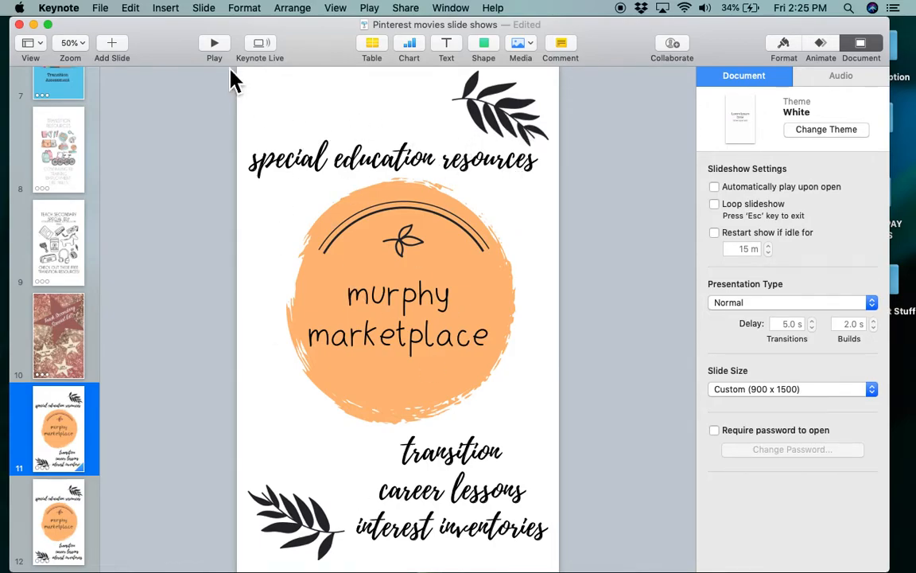
Play the slideshow from the orange-circle Murphy Marketplace slide 11 and minimise the presentation window.
click(214, 45)
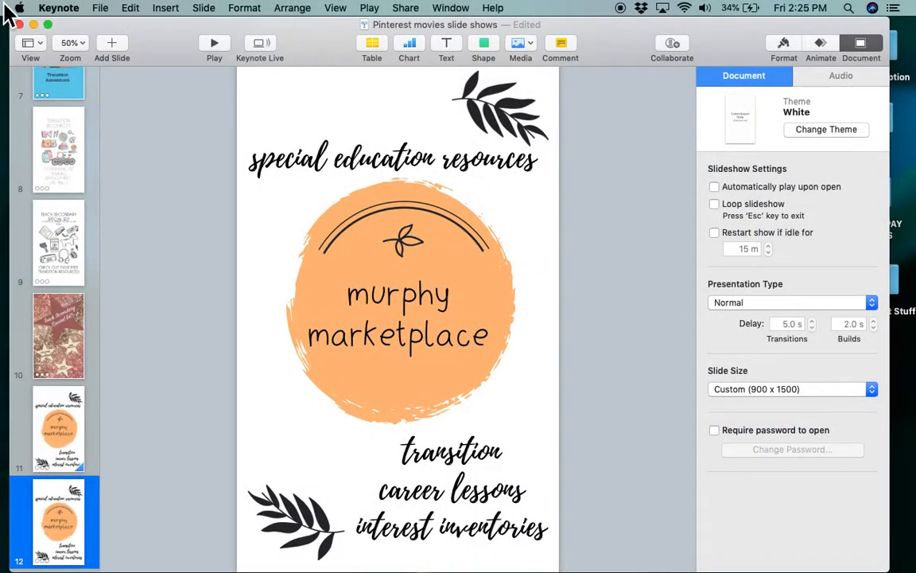
click(34, 25)
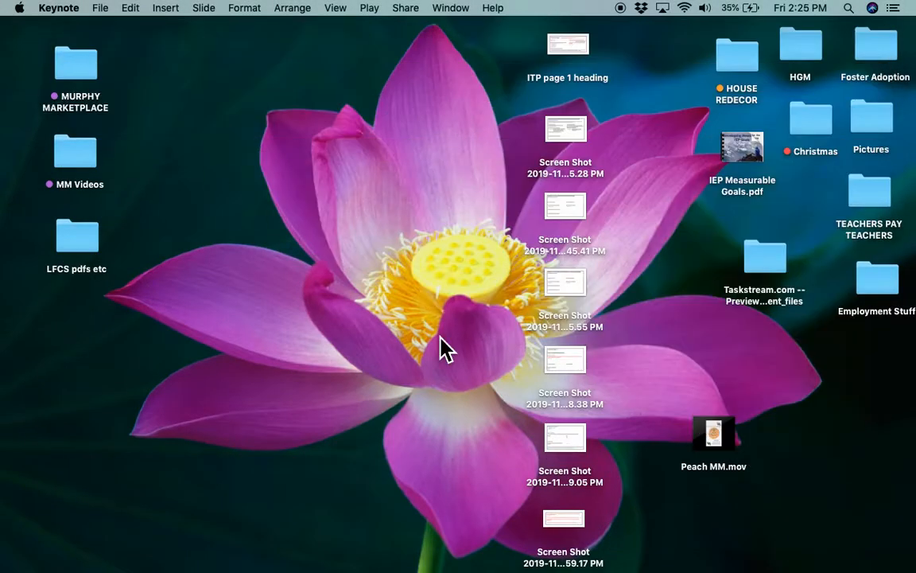
Switch to iMovie and import the Peach MM.mov file from the Desktop into the project media.
mouse_move(732, 442)
mouse_move(736, 566)
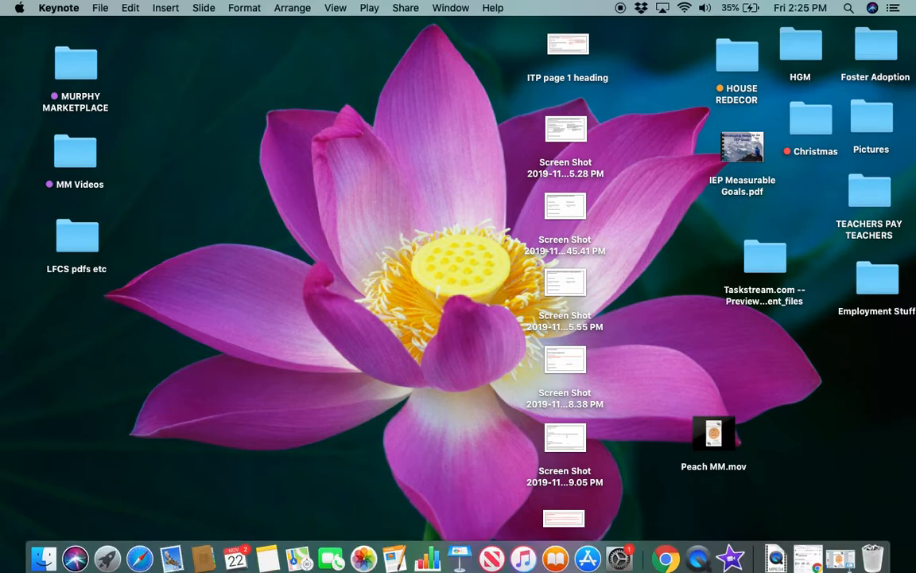
click(742, 557)
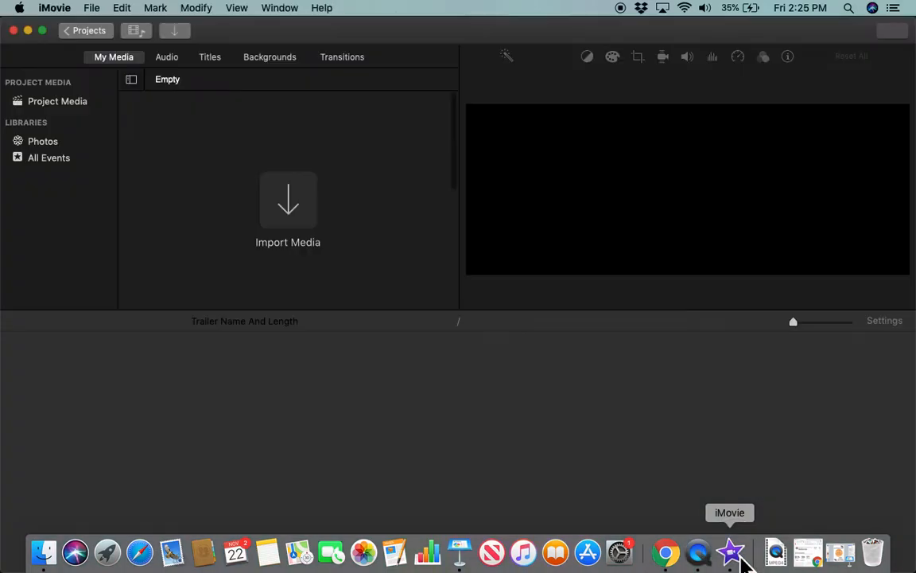
click(310, 216)
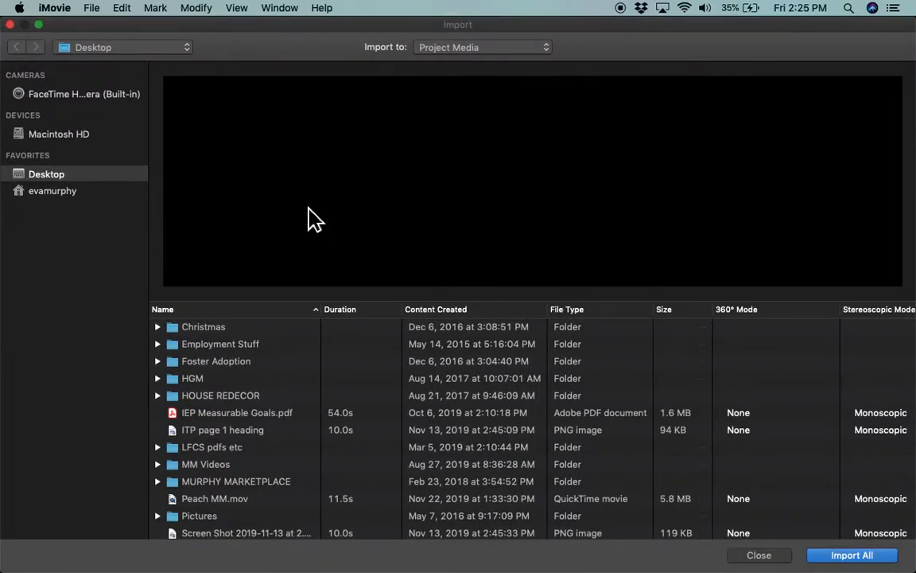
scroll(269, 494, down, 2)
double_click(245, 474)
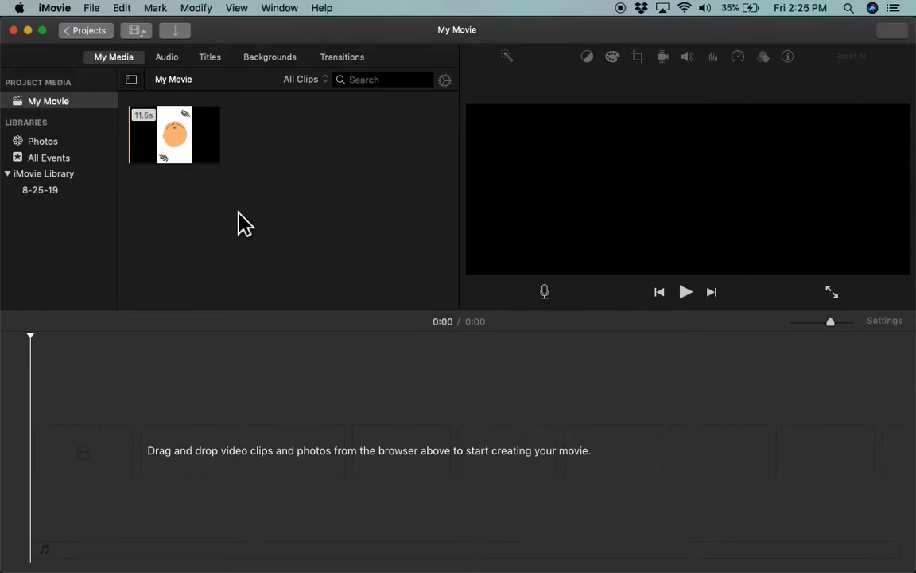
Add the whole imported Peach MM clip to the movie timeline.
drag(212, 161, 254, 436)
click(201, 137)
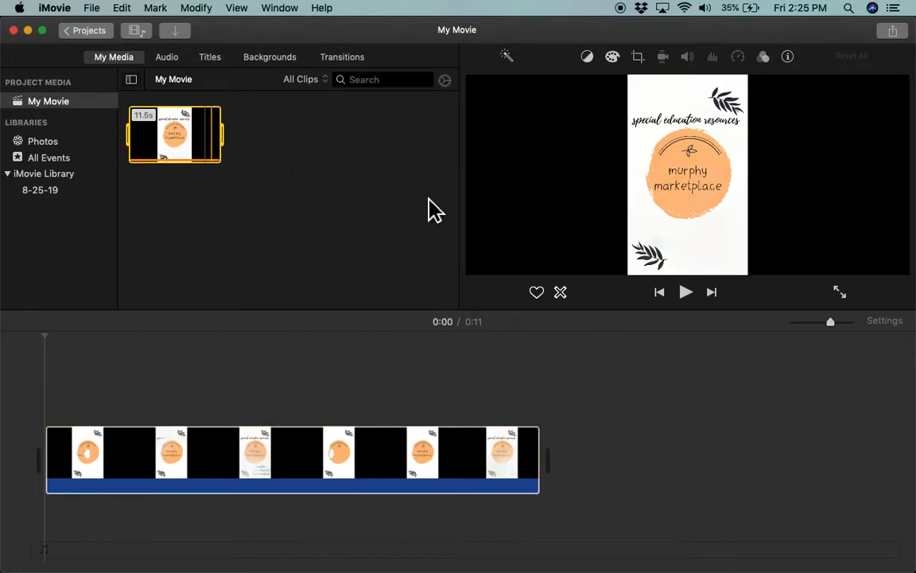
Rotate the timeline clip clockwise once and fit its Crop to Fill frame exactly over the sideways slide.
click(436, 448)
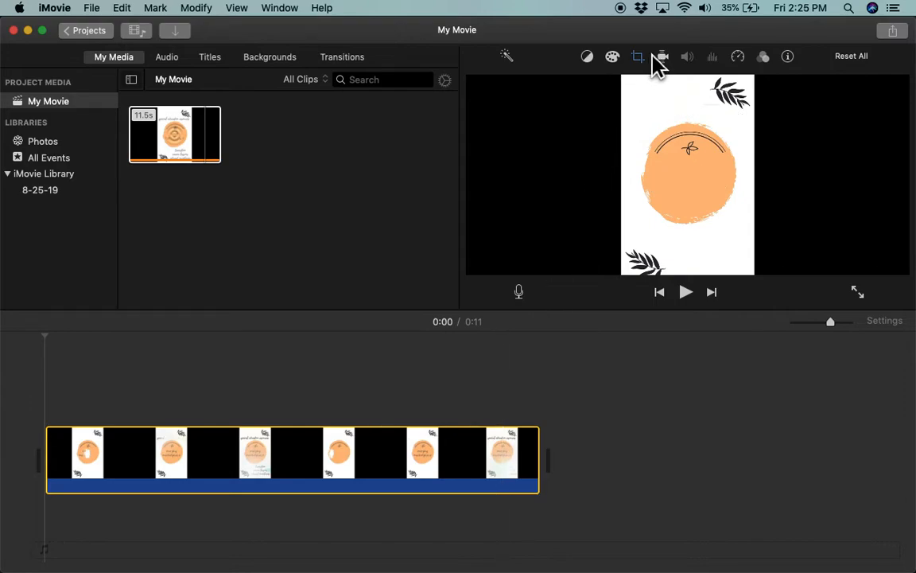
click(643, 60)
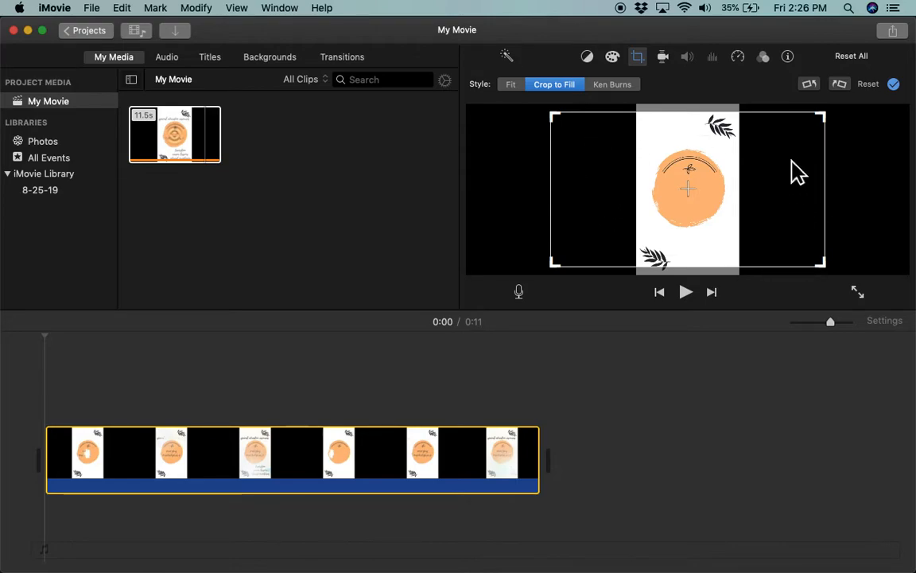
click(844, 88)
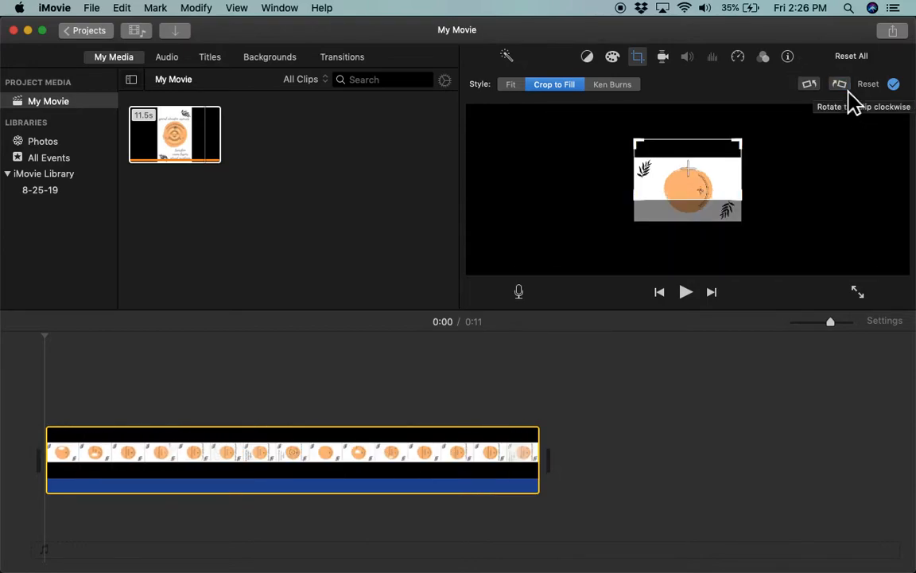
drag(712, 184, 716, 205)
drag(720, 217, 720, 216)
click(720, 216)
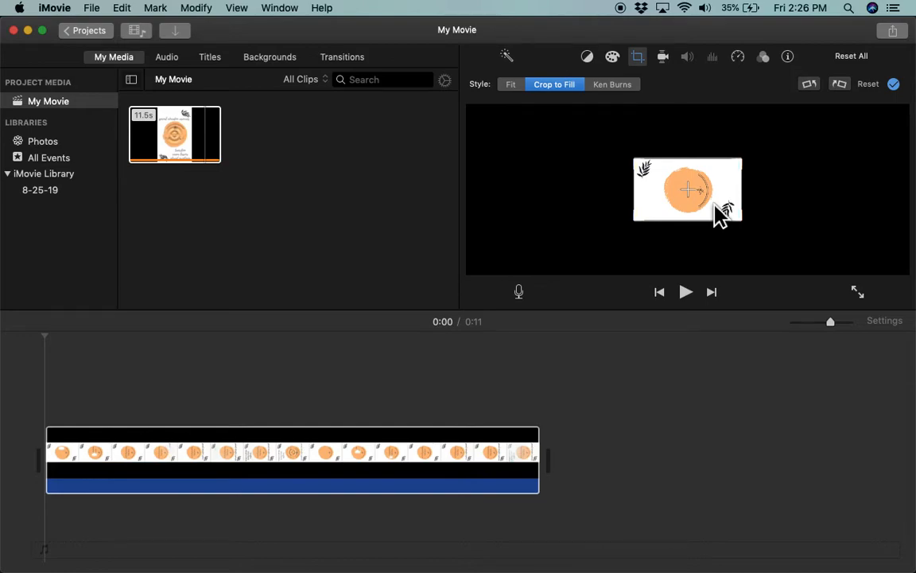
click(577, 92)
Export the movie as a 720p 60, High quality video file named "MM Peach revised" to the Desktop.
click(900, 36)
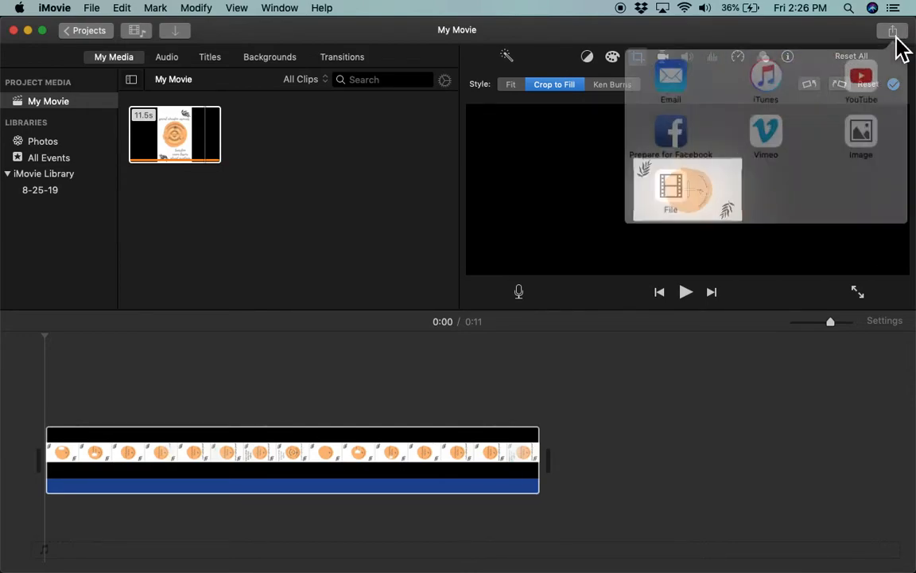
click(686, 188)
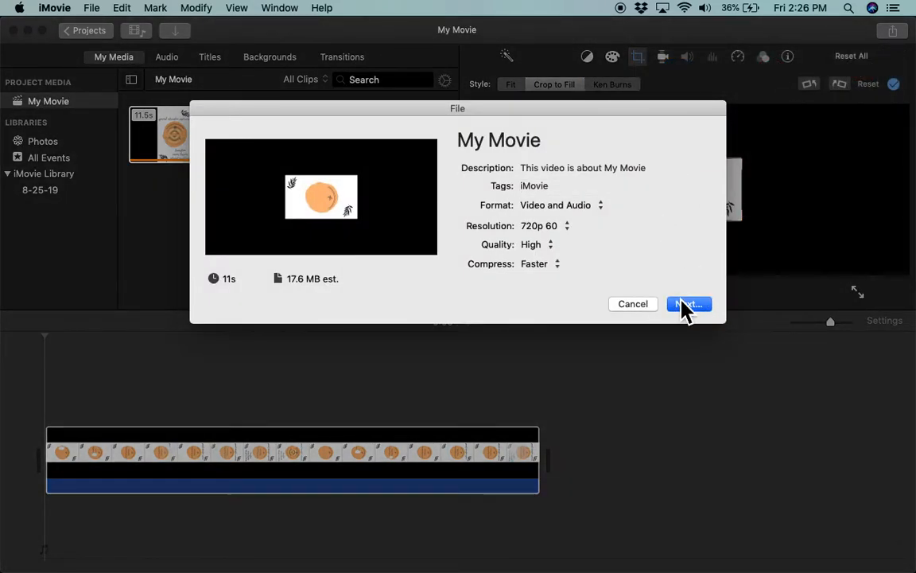
click(686, 304)
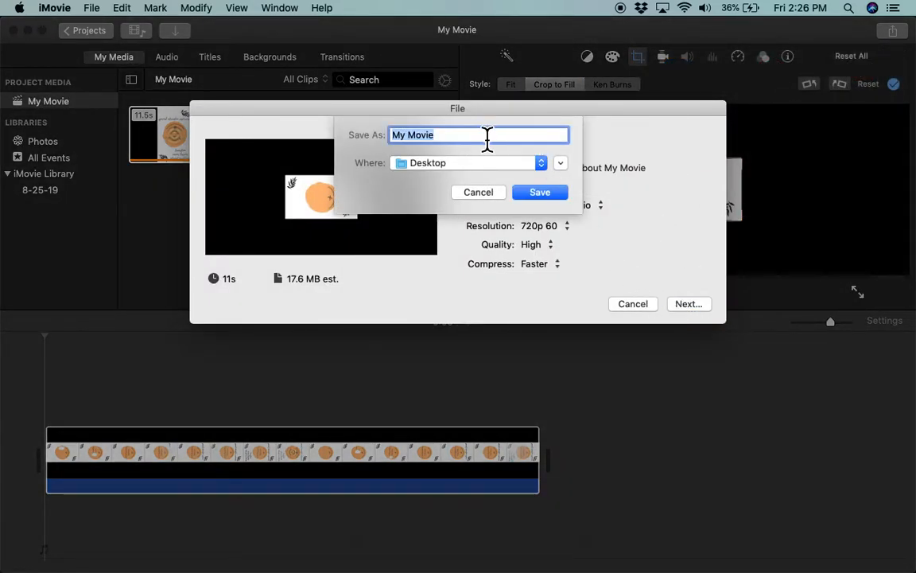
text(MM Peach re)
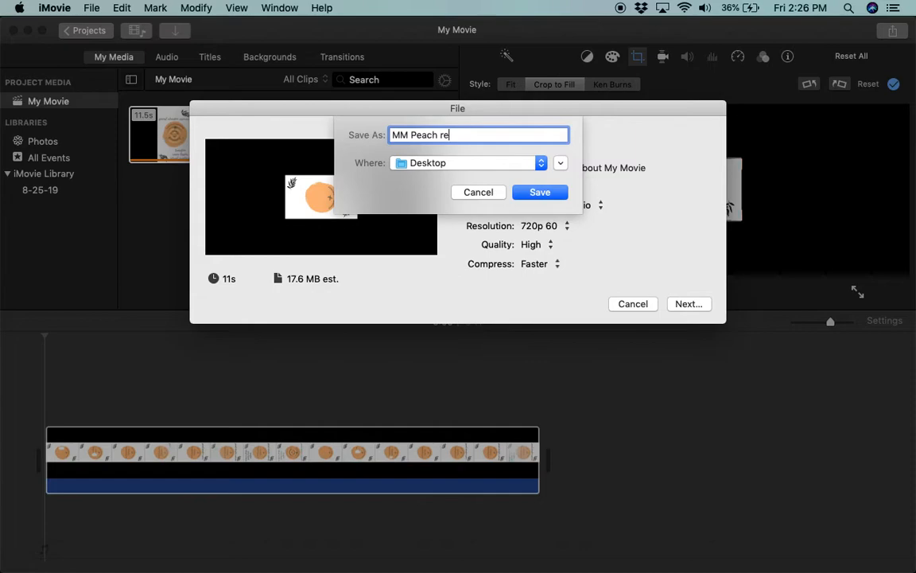
text(vised)
click(544, 194)
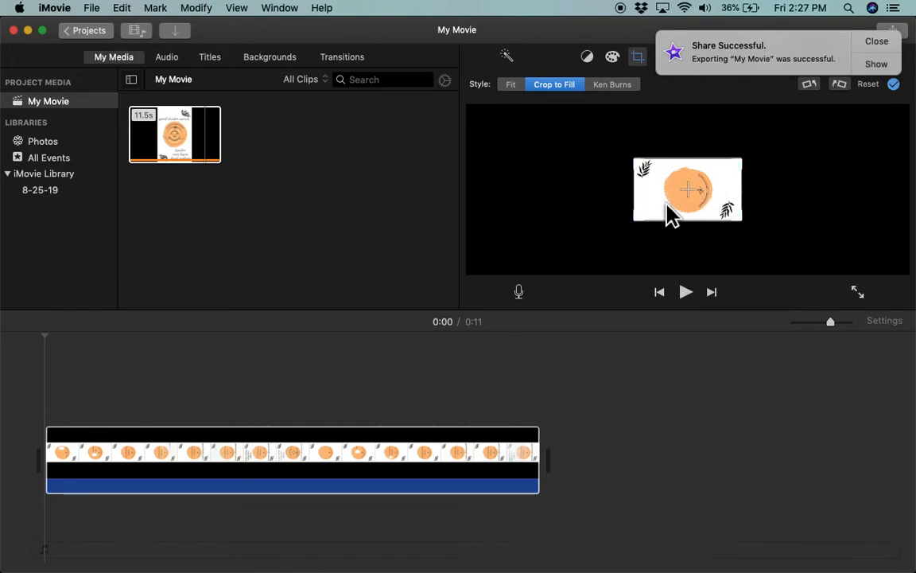
Dismiss the export notification and close the My Movie project window.
click(215, 148)
click(889, 45)
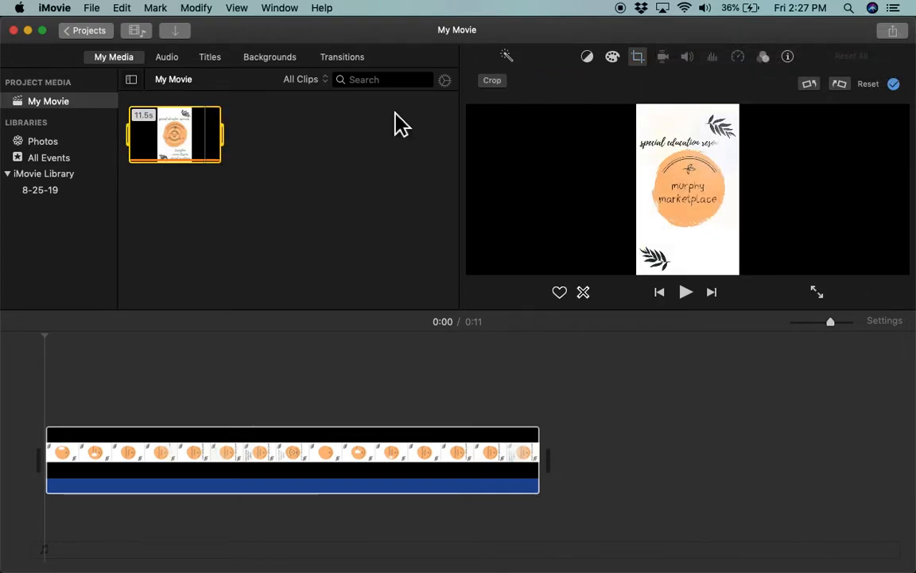
click(15, 32)
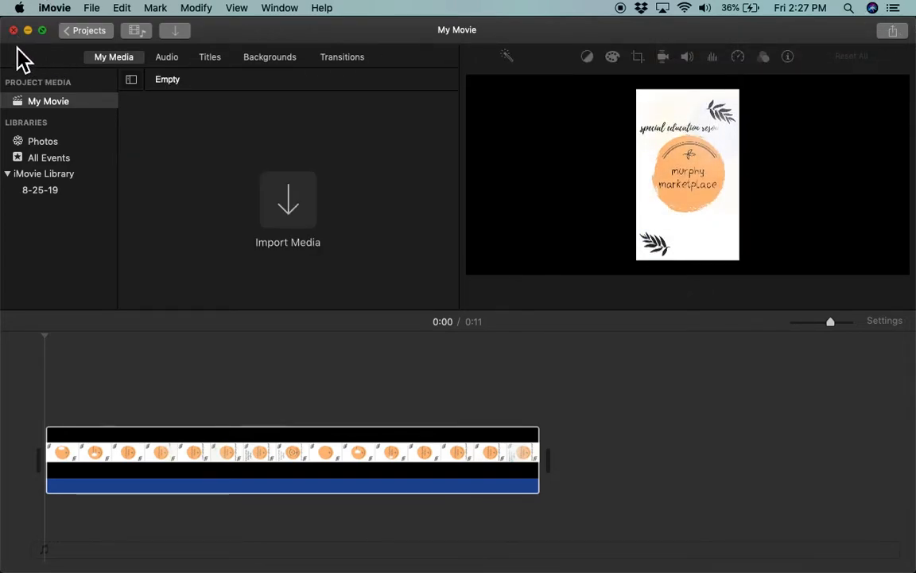
click(16, 33)
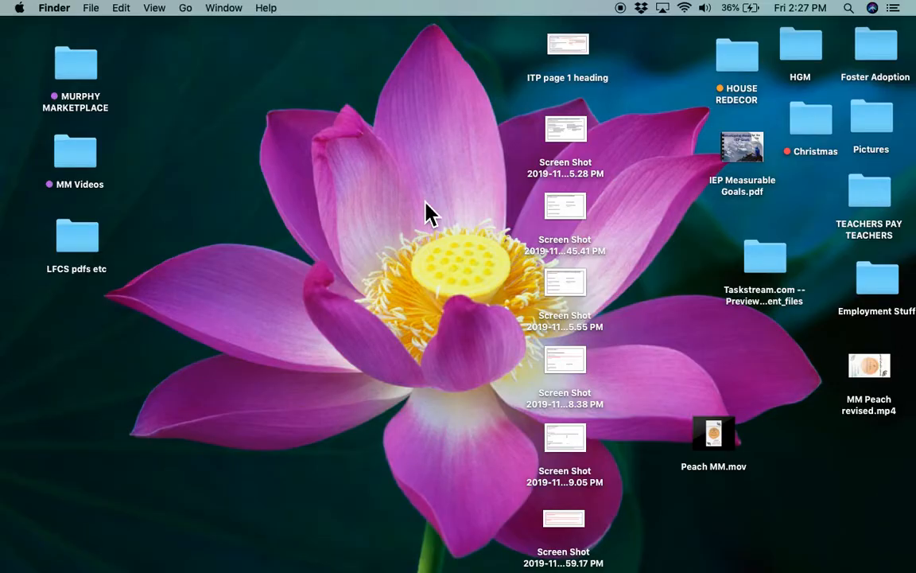
Open MM Peach revised.mp4 from the Desktop in QuickTime Player and rotate the video left once into upright orientation.
mouse_move(865, 366)
double_click(860, 367)
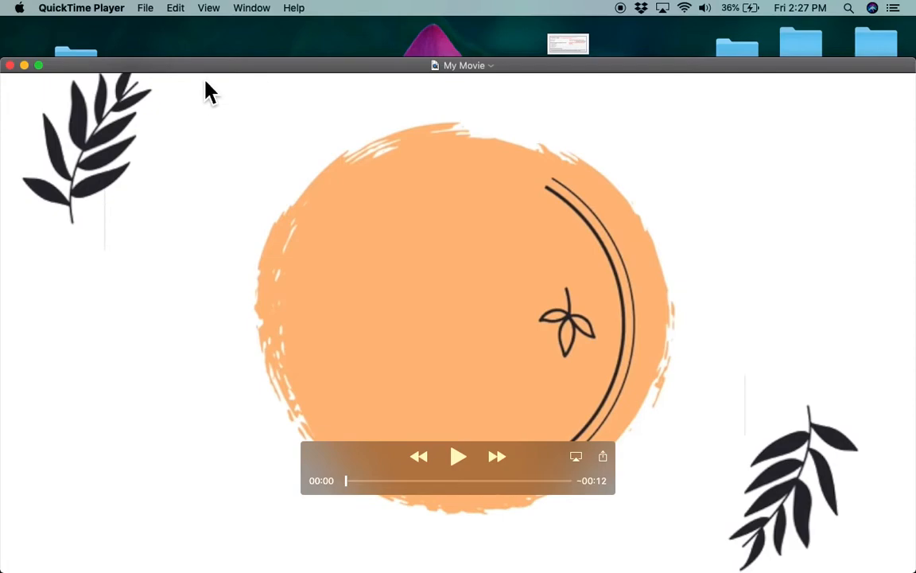
click(179, 11)
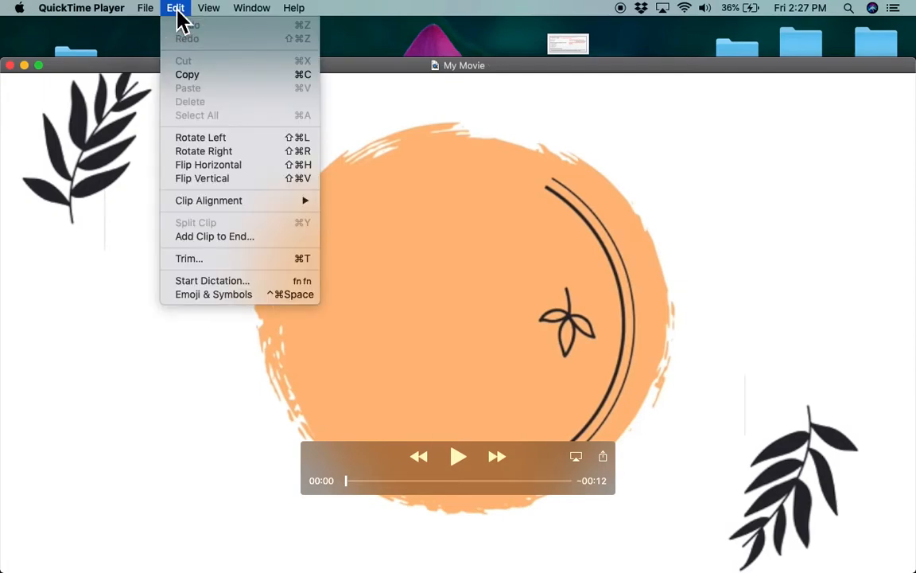
click(202, 143)
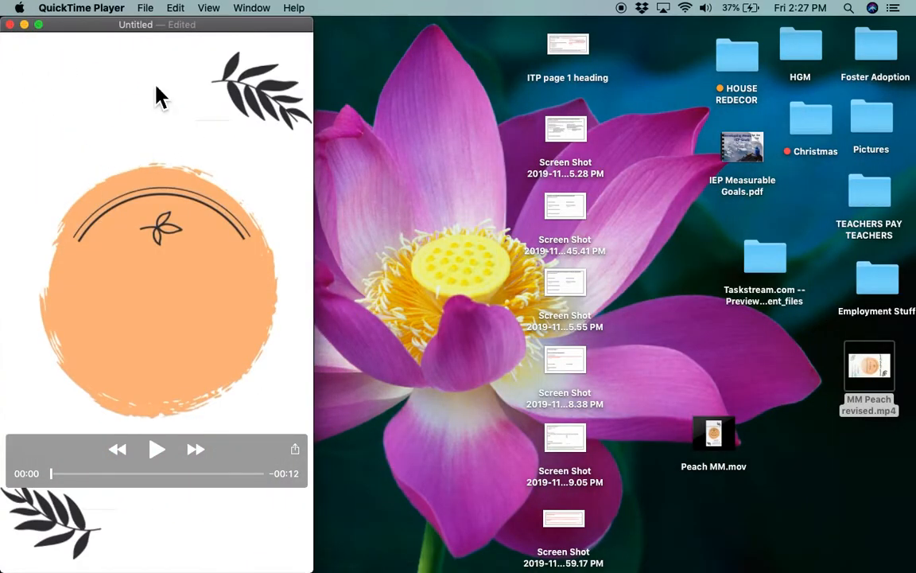
Close the rotated video, saving it to the Desktop as "murphy marketplace special education resources transition sped career awareness".
click(13, 29)
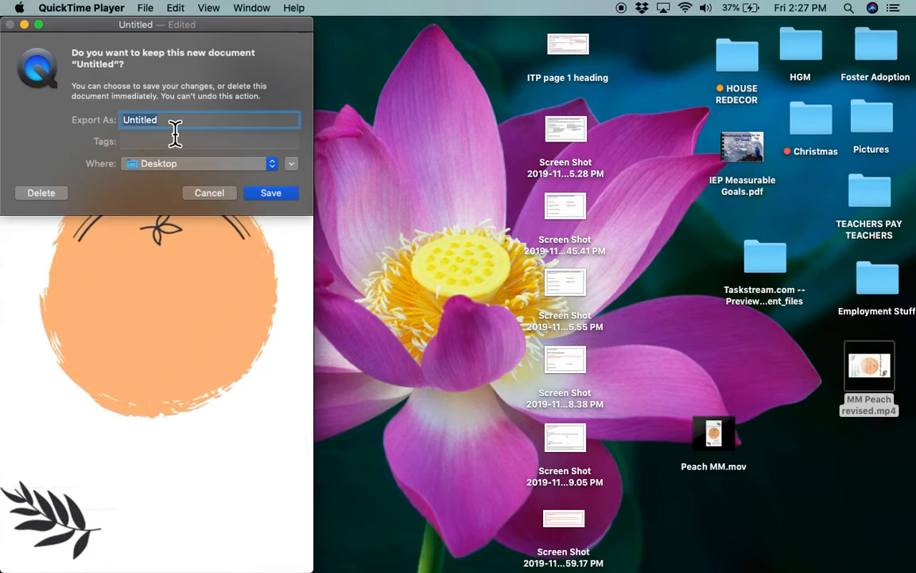
text(murphy marketplace special)
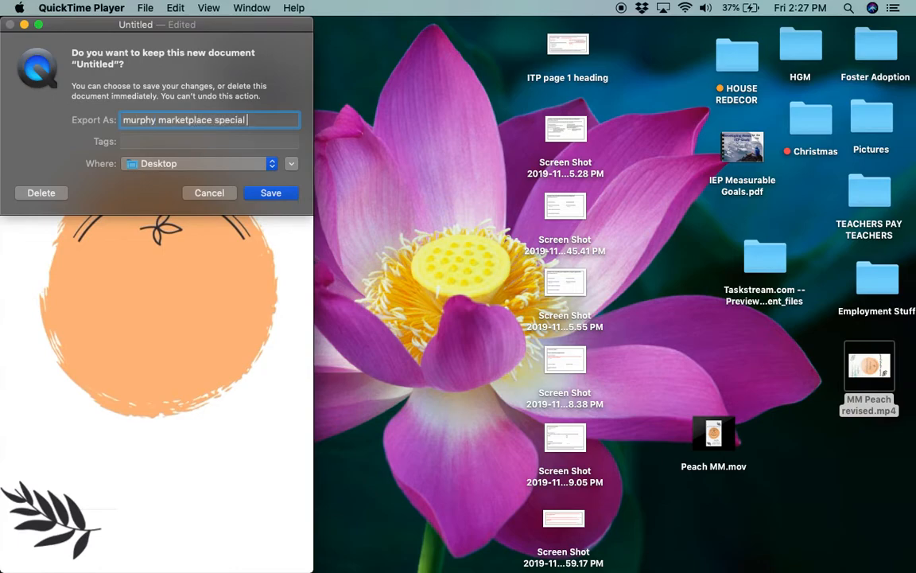
text(on re)
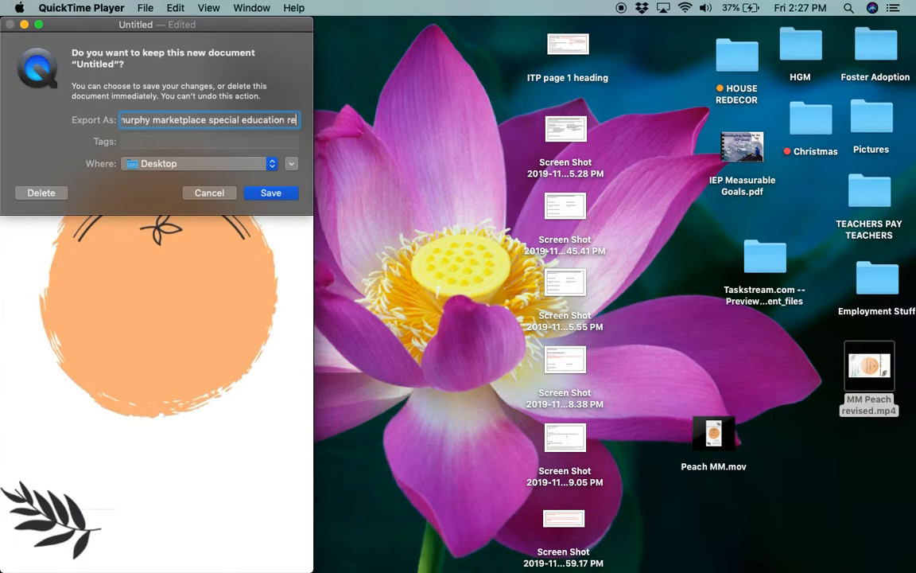
text(sources)
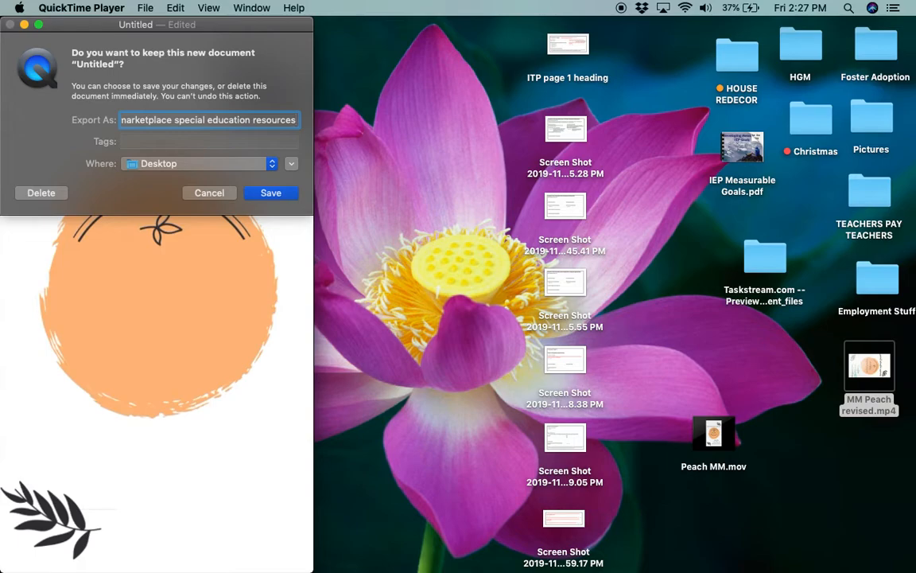
text(transition )
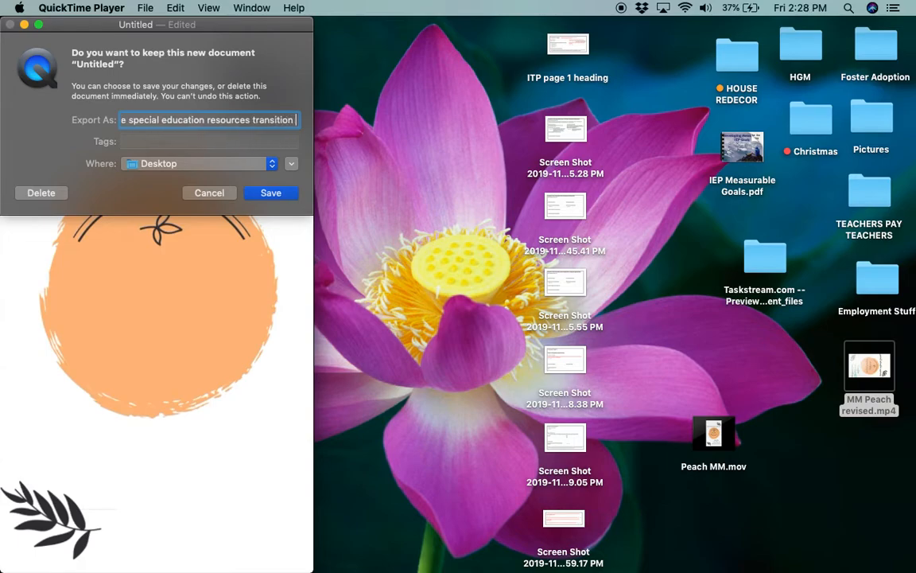
text(sped)
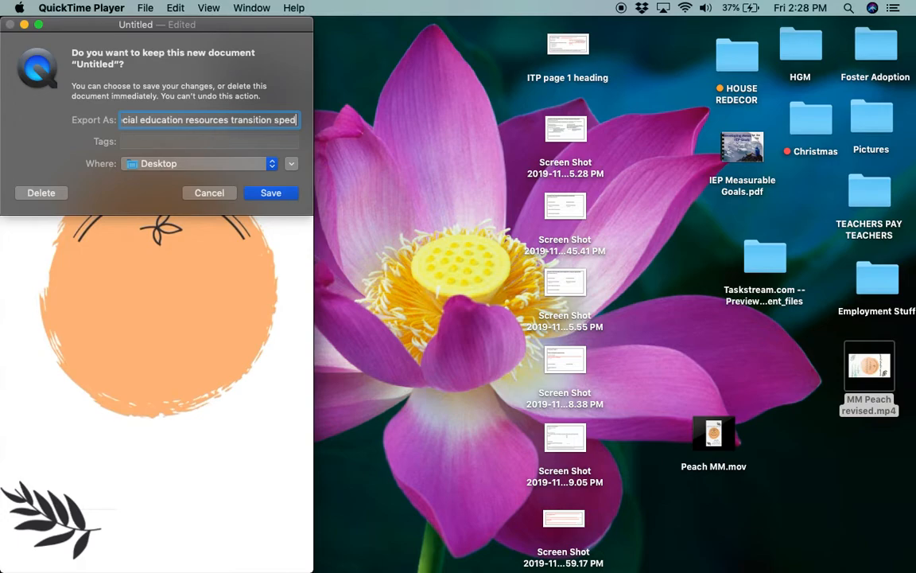
text( career awr)
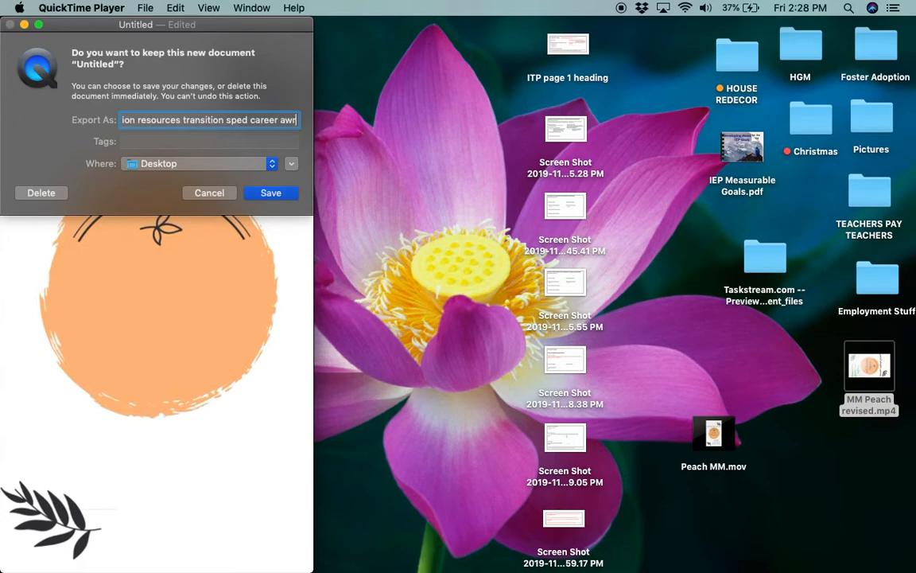
key(BackSpace)
text(are)
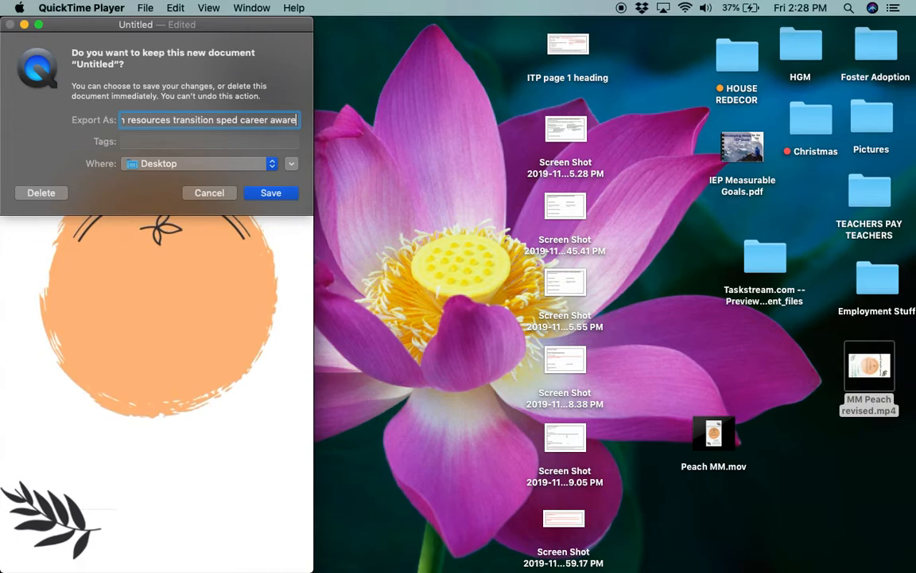
text(ness)
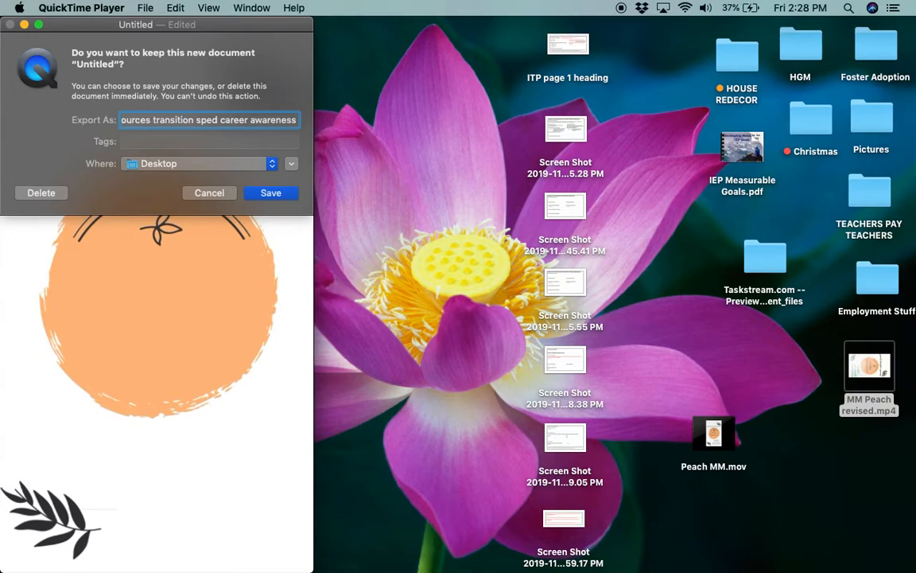
key(Return)
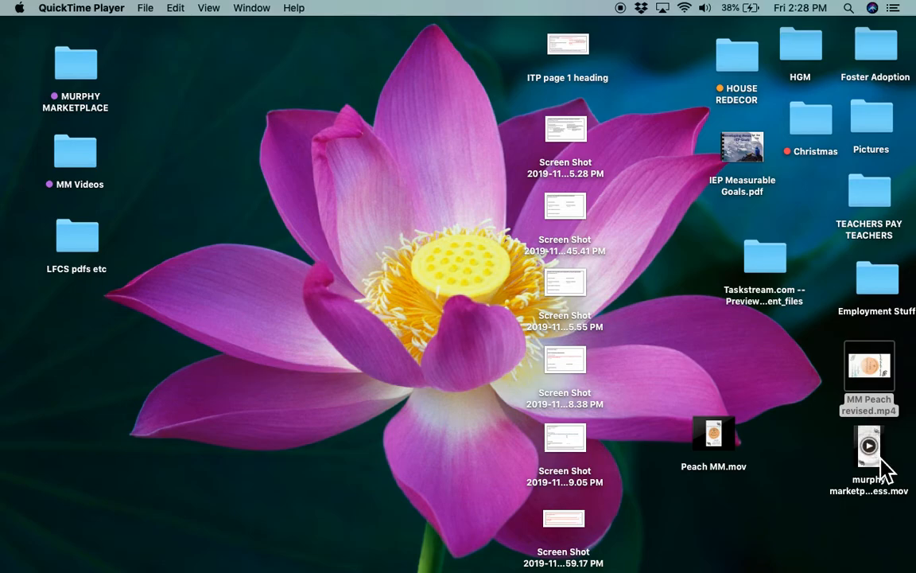
Switch to Pinterest in Chrome, create a new Pin and upload the murphy marketplace career awareness .mov file from the Desktop.
click(669, 557)
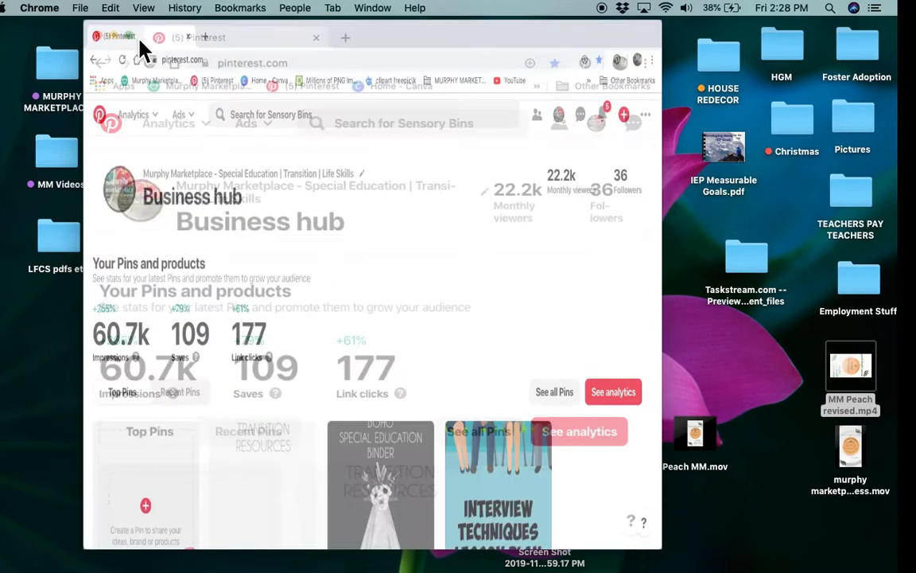
scroll(159, 430, down, 2)
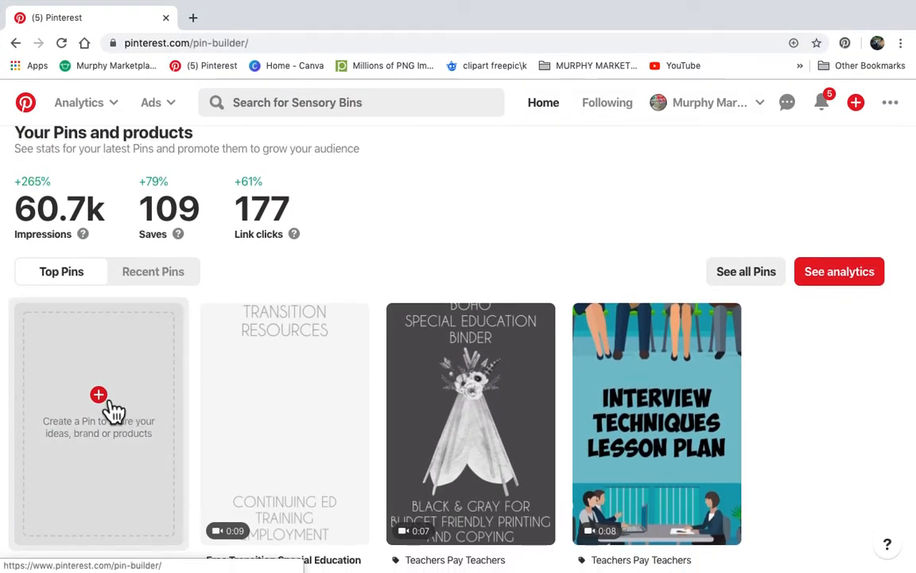
click(114, 407)
click(298, 390)
click(208, 169)
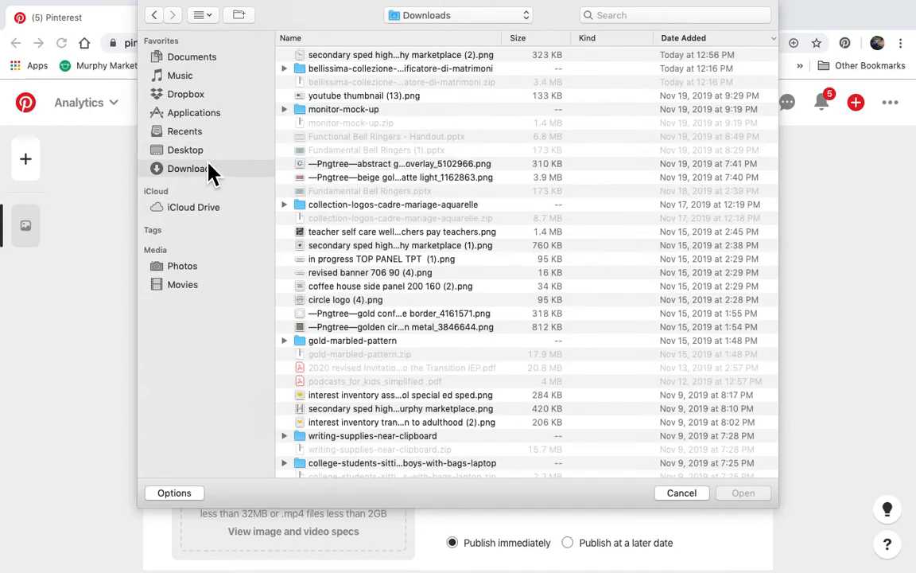
click(203, 151)
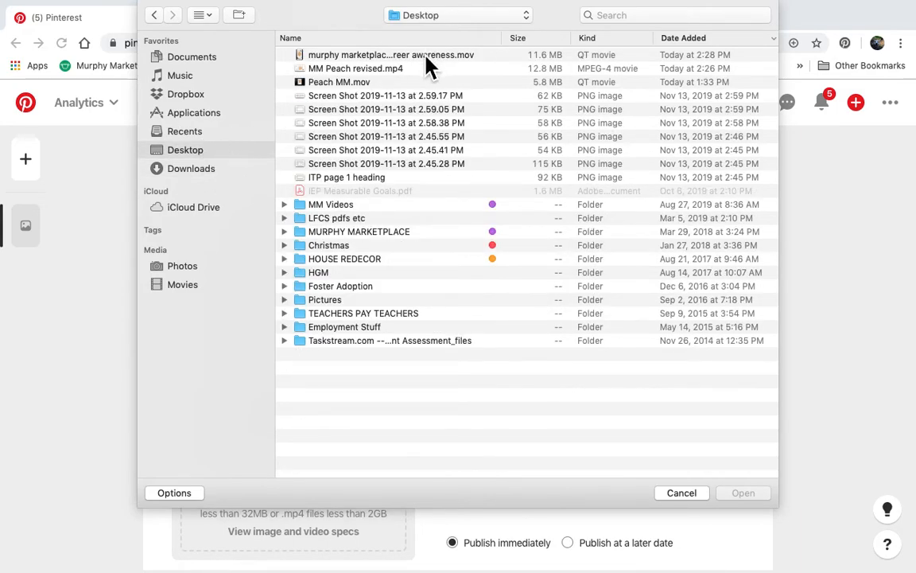
double_click(426, 56)
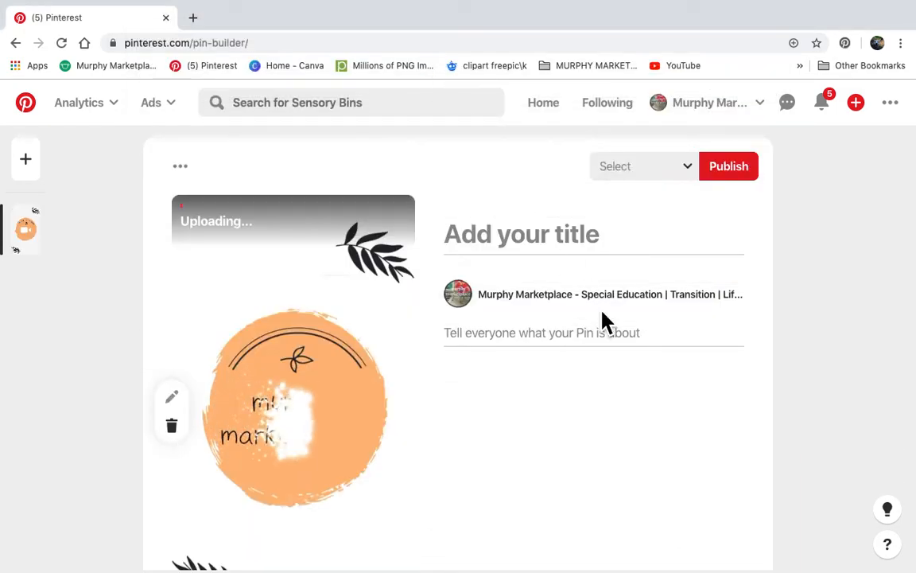
Title the pin "Secondary Special Education Resources".
click(508, 238)
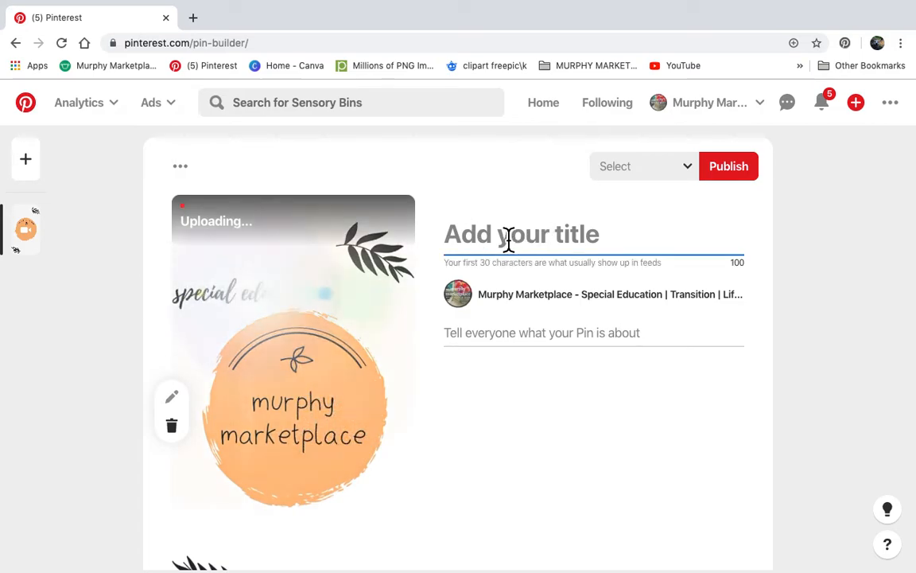
text(Se)
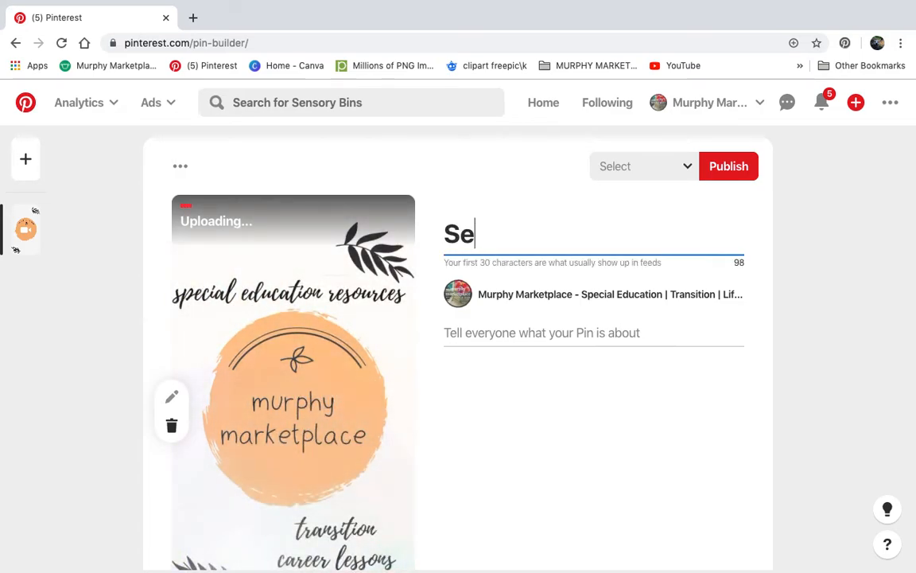
text(condary )
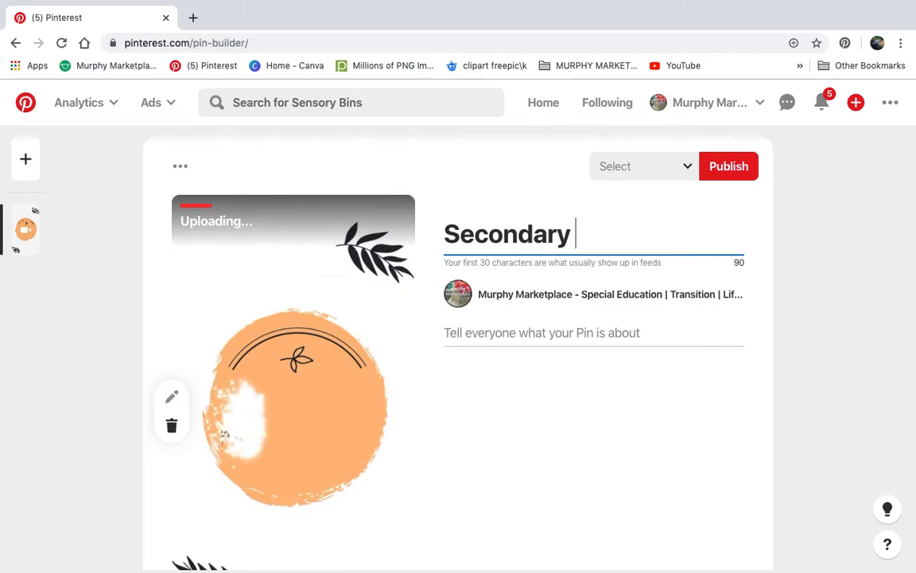
text(Special Edu)
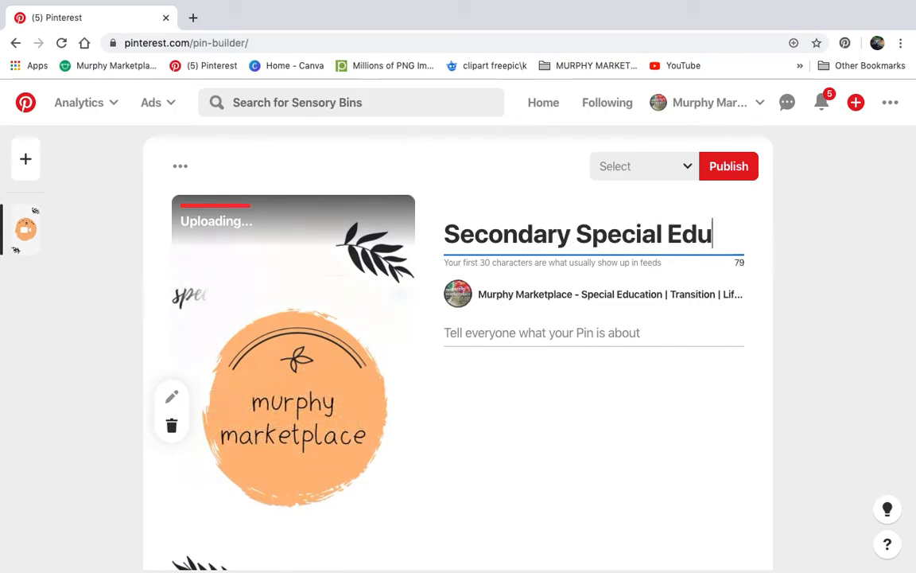
text(cation Resources)
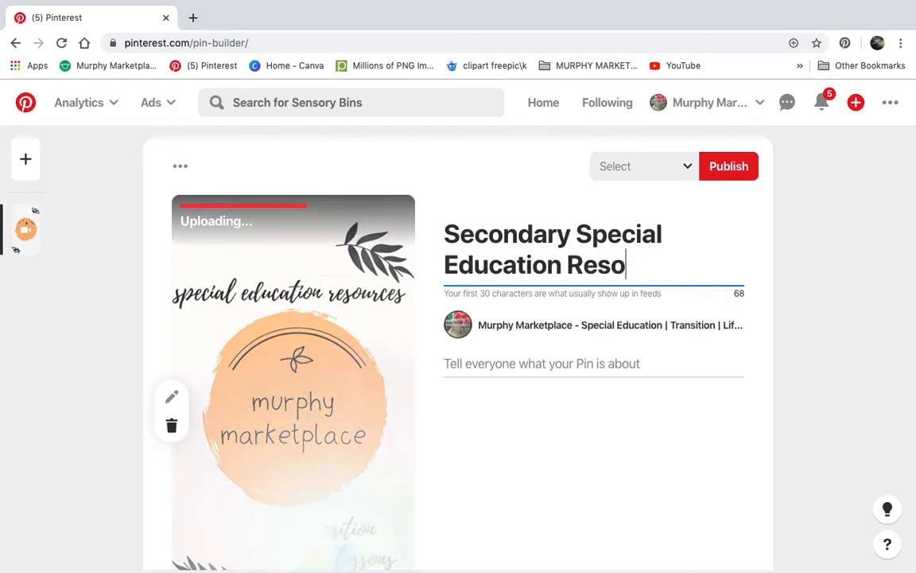
Enter the pin description "Transition Education, Career Awareness, Interest Inventories.".
click(511, 371)
text(Transition Edu)
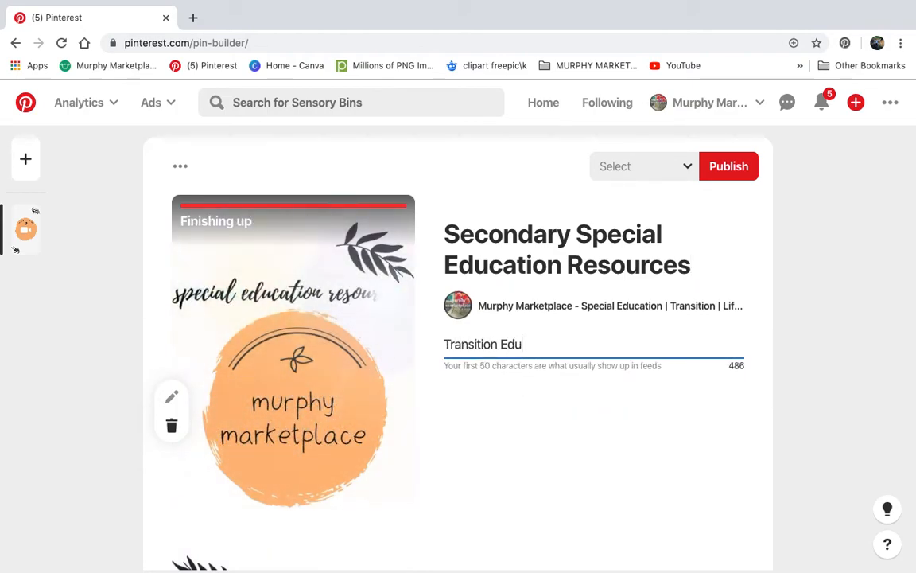
text(cation, Career)
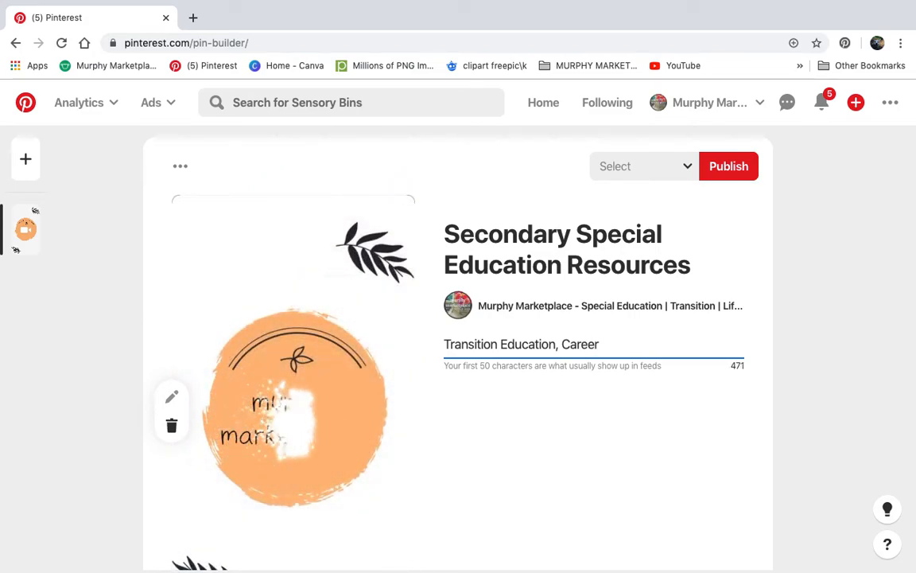
text( Wwaren)
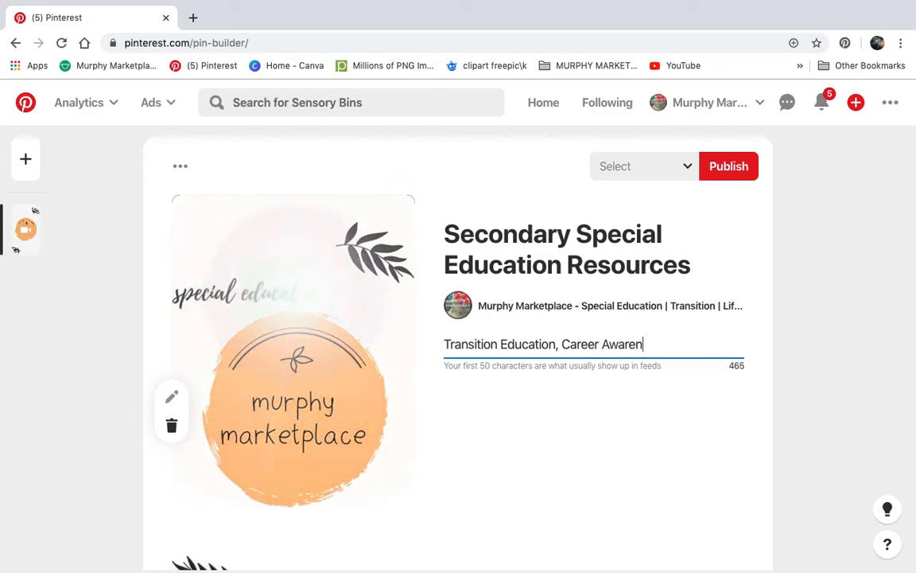
text(ess, In)
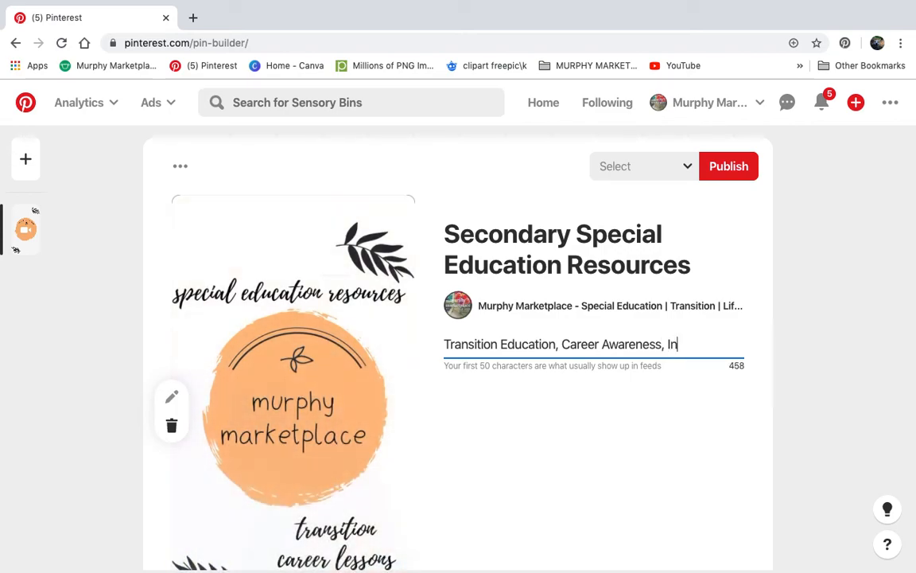
text(terest In)
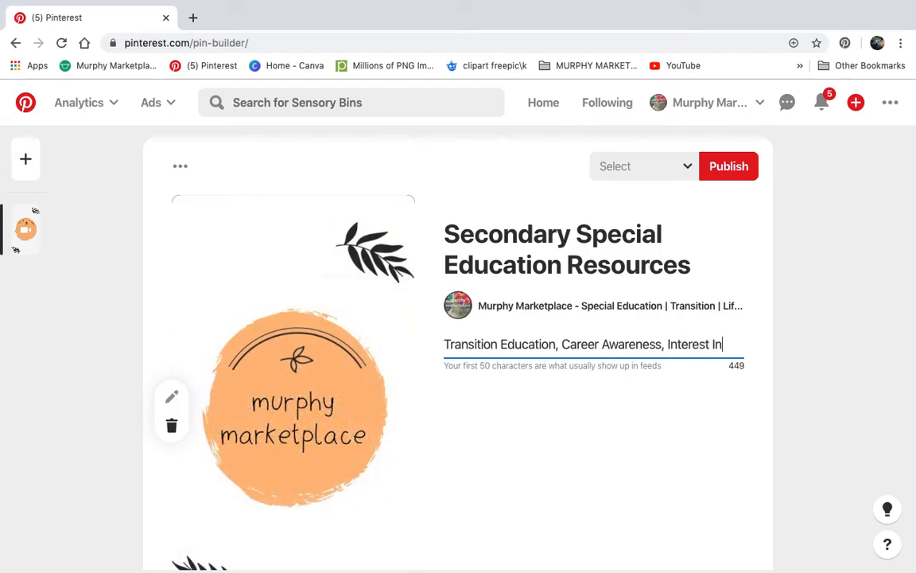
text(ventories.)
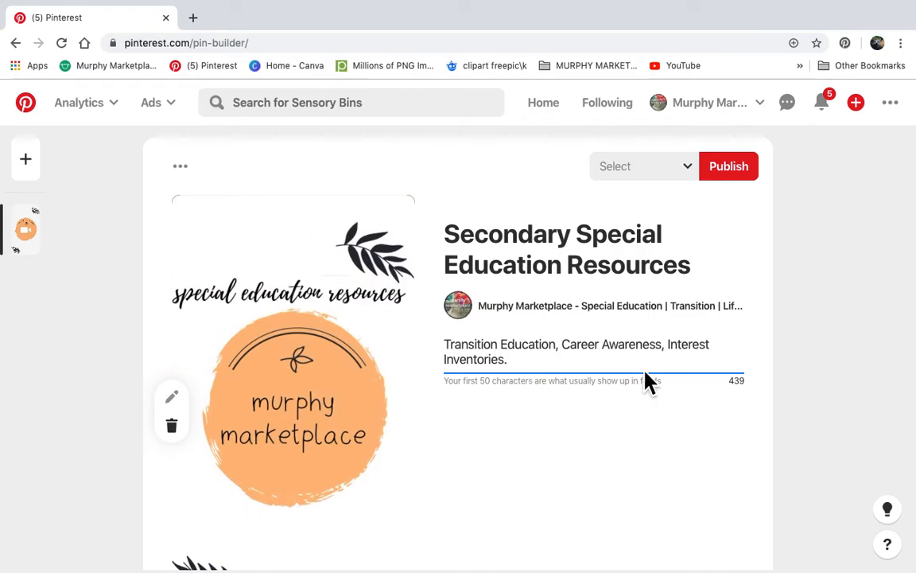
scroll(648, 382, down, 2)
click(504, 504)
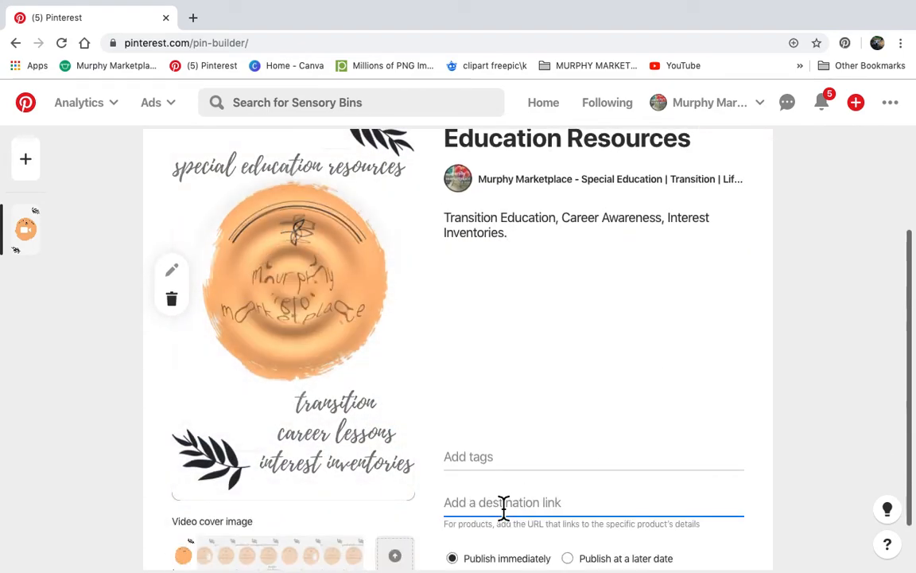
text(https://www.teacherspayteachers.com/Store/Murphy-Marketplace)
Publish the pin to the Special Education board.
scroll(525, 430, up, 1)
scroll(540, 406, up, 2)
click(681, 199)
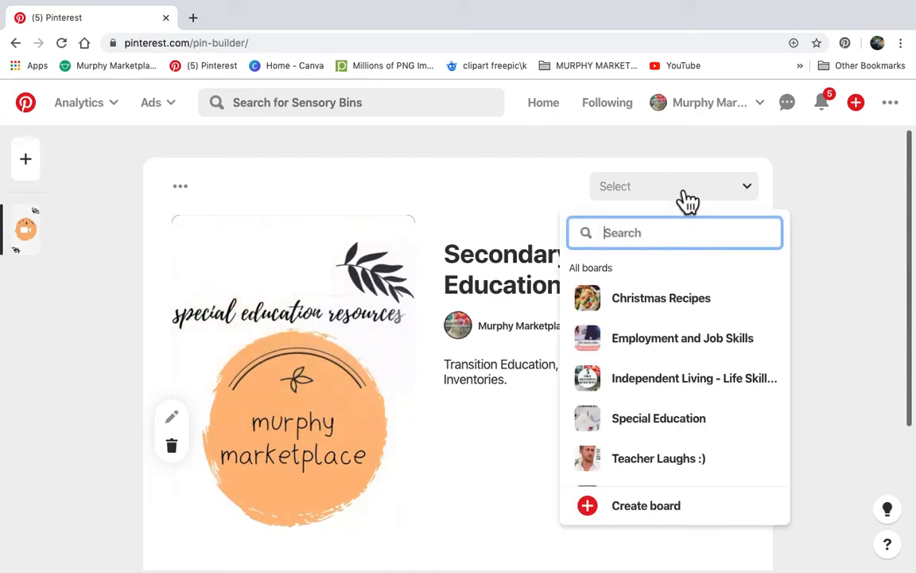
mouse_move(713, 433)
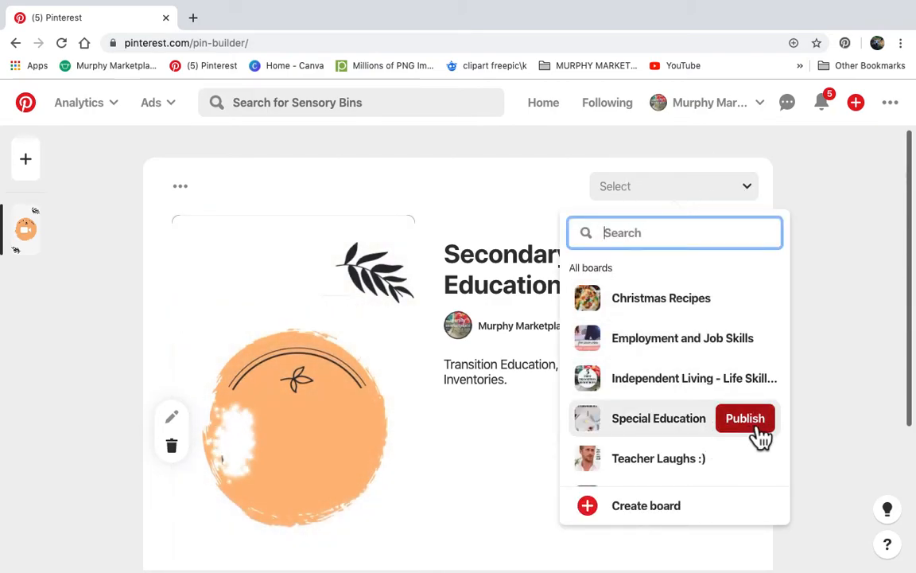
click(746, 421)
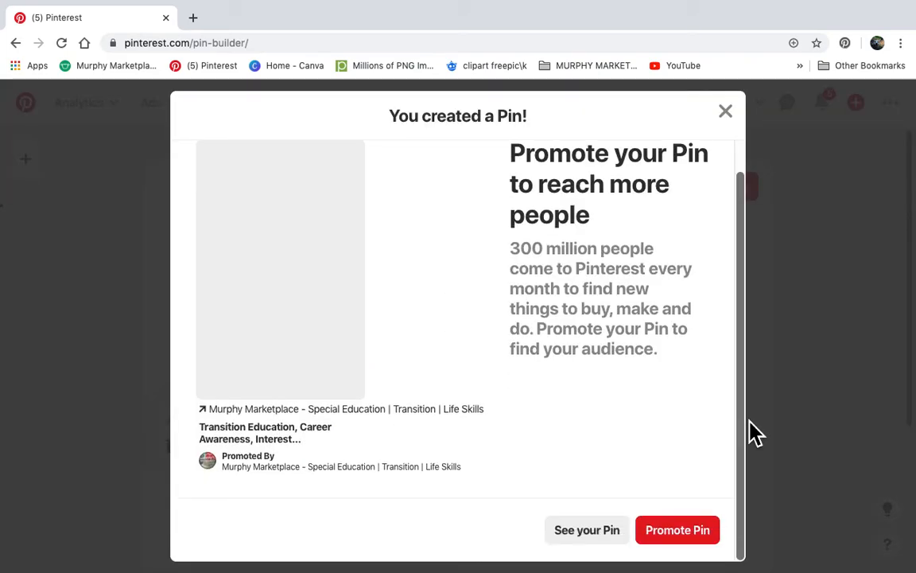
View the newly published pin and look over its full-height video and details.
click(605, 547)
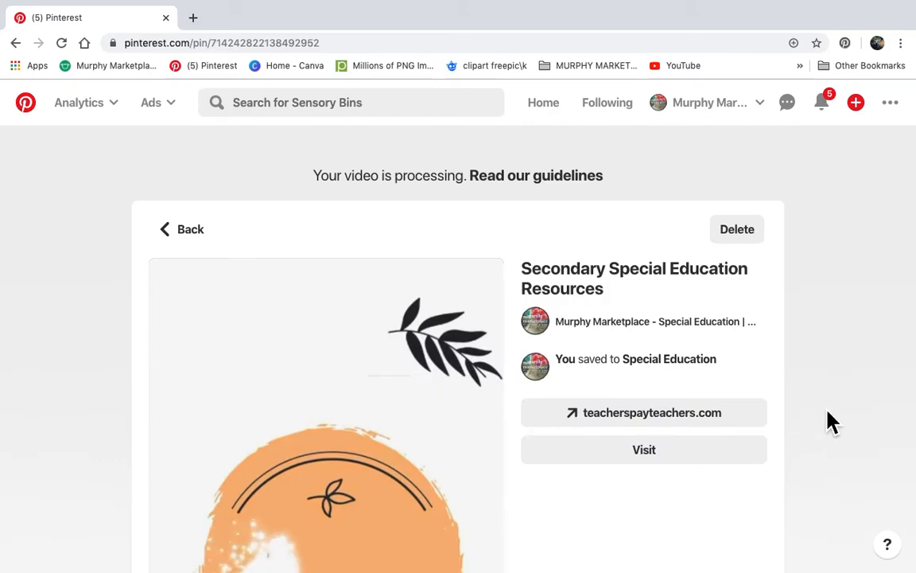
scroll(831, 422, down, 4)
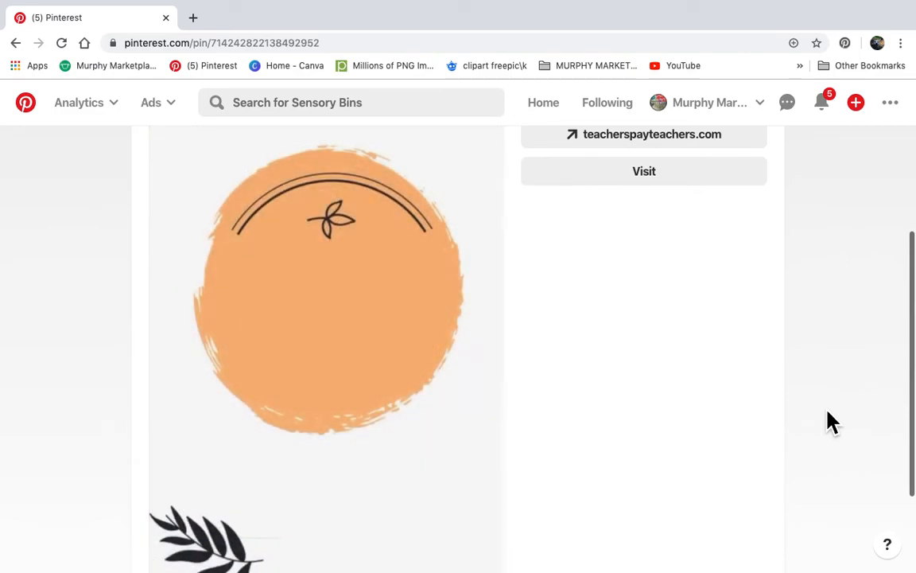
scroll(828, 414, down, 2)
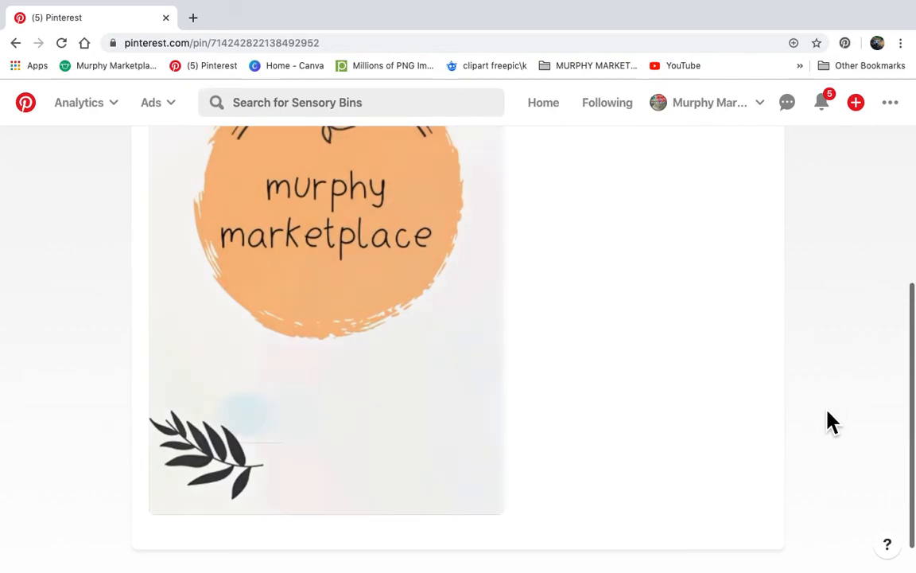
scroll(828, 420, up, 1)
scroll(828, 422, up, 3)
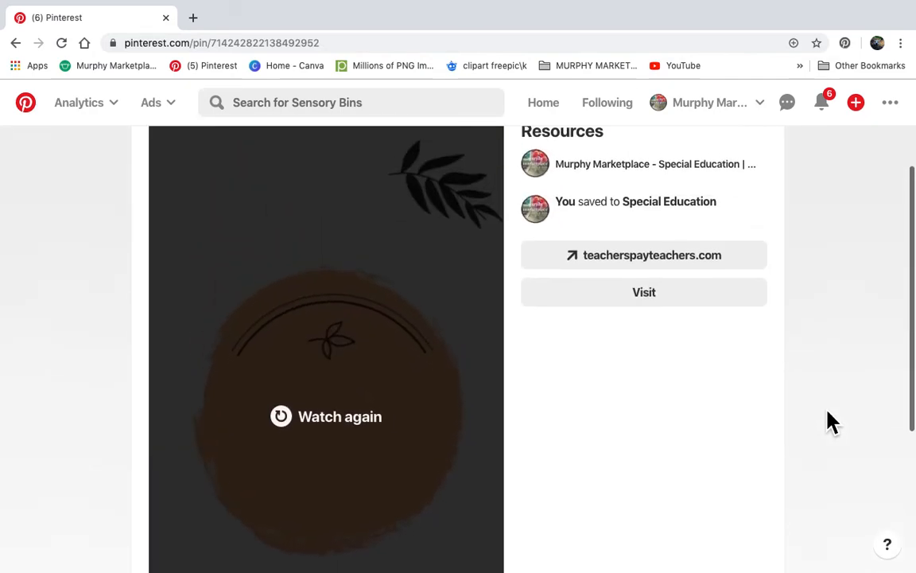
scroll(828, 422, up, 3)
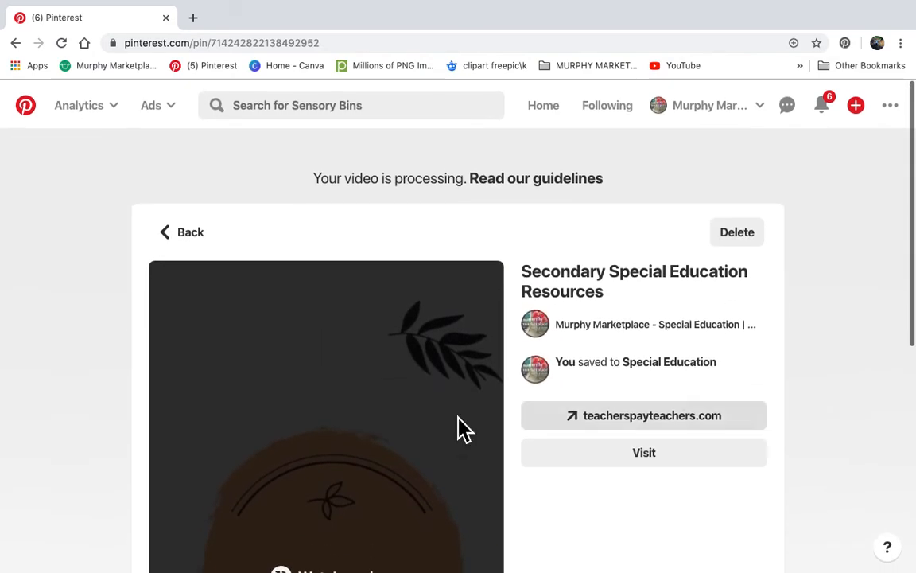
Open the Analytics overview and review the Top Pins table by impressions and format.
click(86, 112)
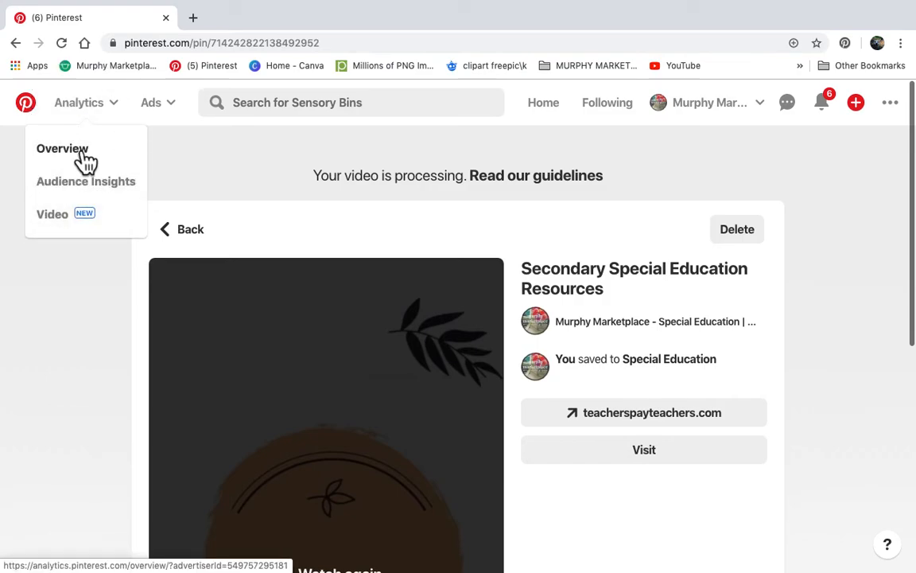
click(85, 159)
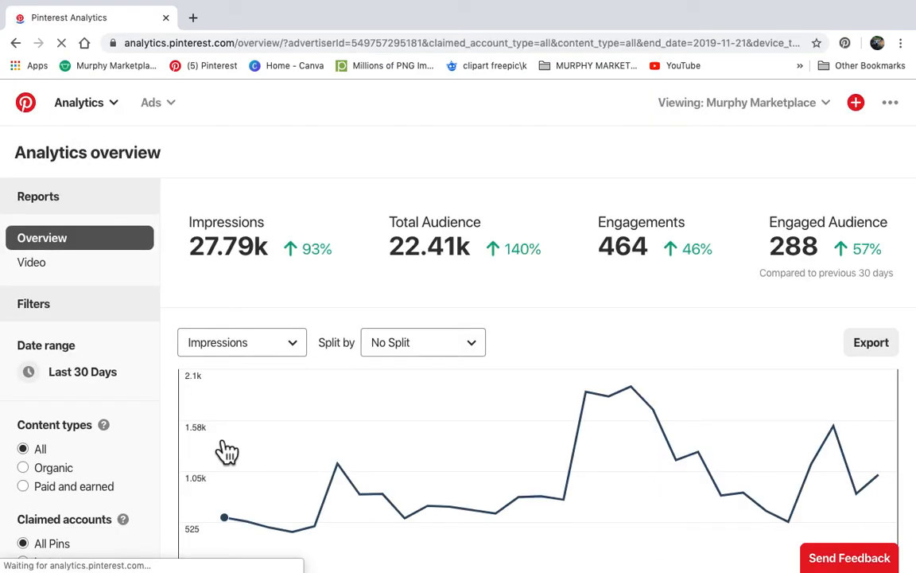
scroll(225, 393, down, 5)
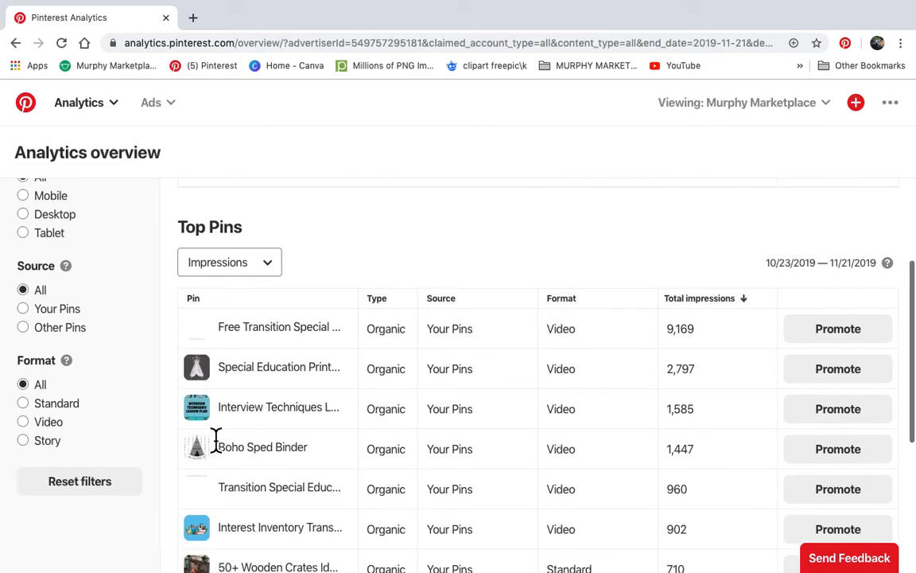
scroll(219, 444, down, 2)
scroll(226, 452, up, 1)
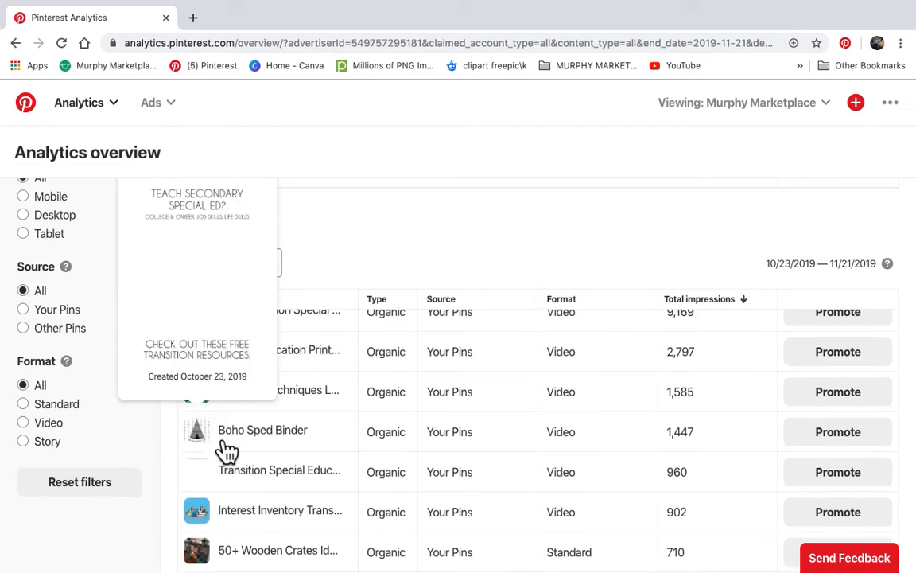
scroll(227, 451, up, 2)
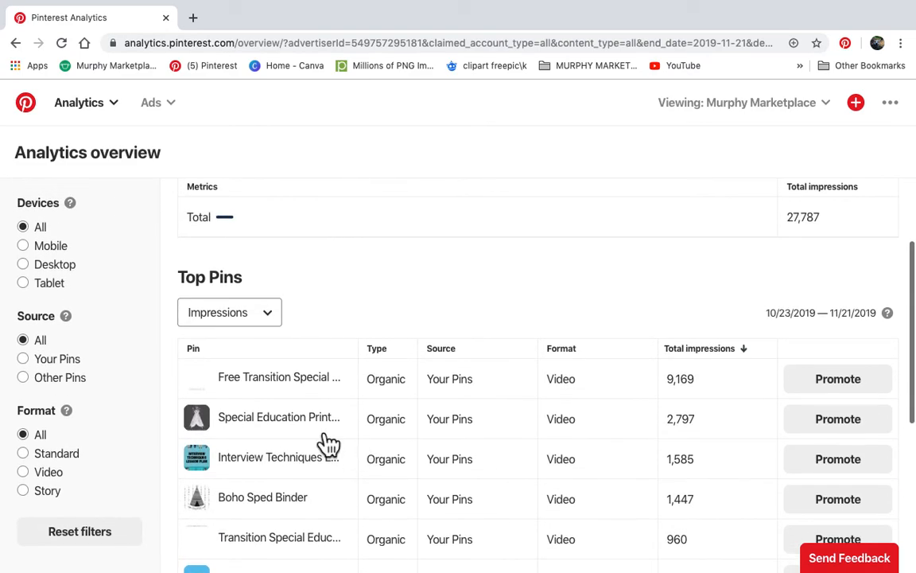
Open the "Special Education Print..." video pin from Top Pins and review its video, statistics and description.
click(298, 420)
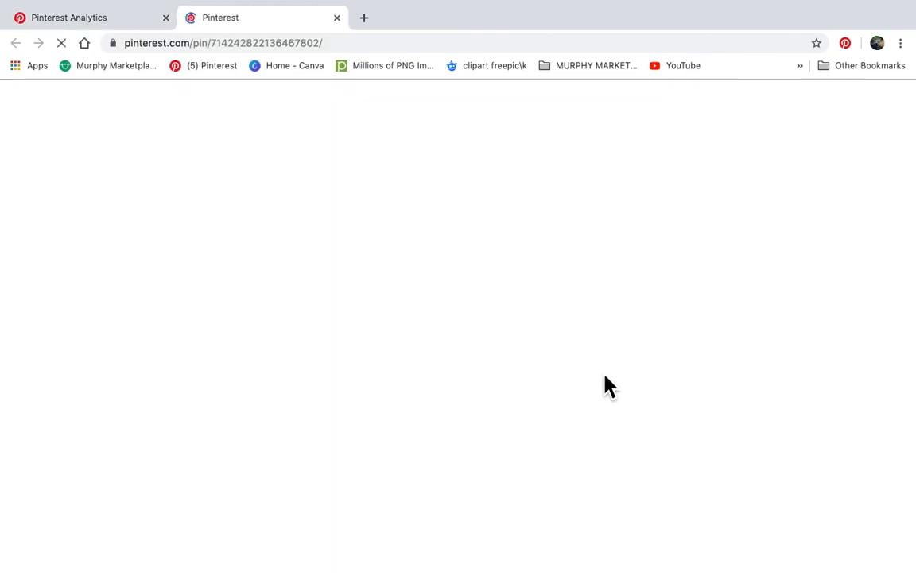
scroll(605, 377, down, 1)
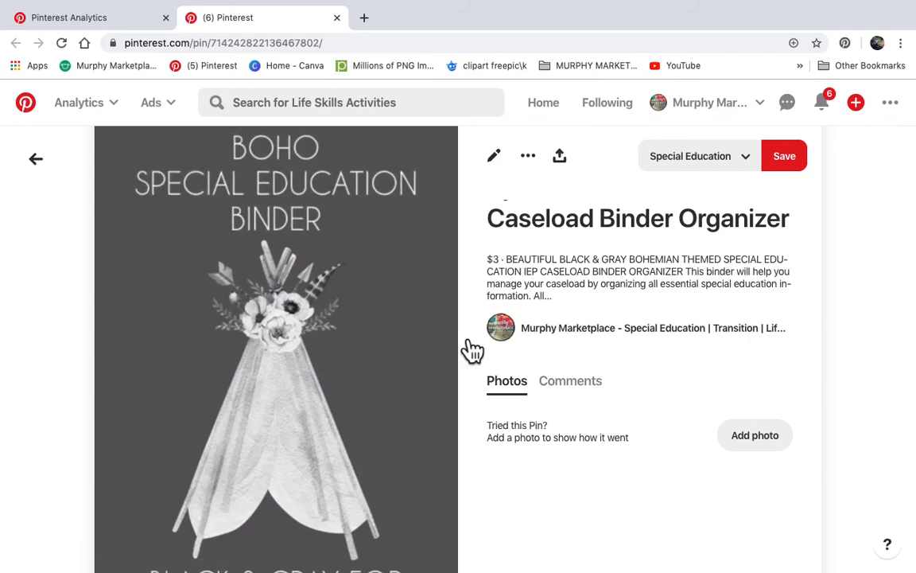
scroll(584, 466, down, 2)
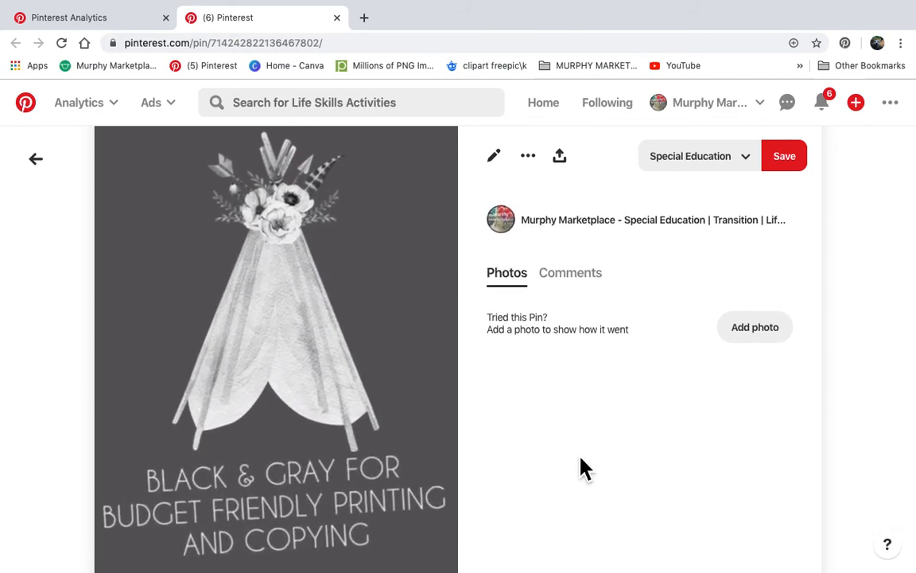
scroll(583, 466, up, 3)
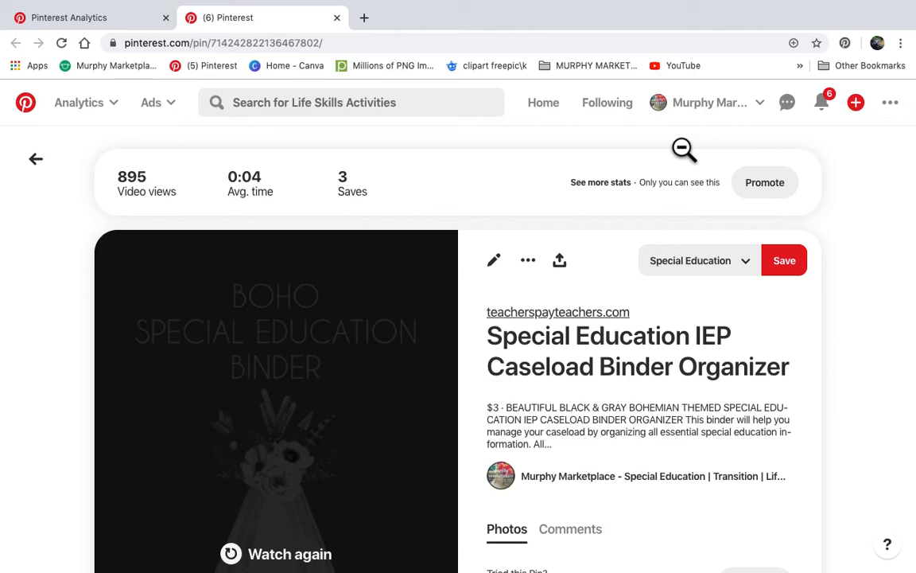
mouse_move(692, 566)
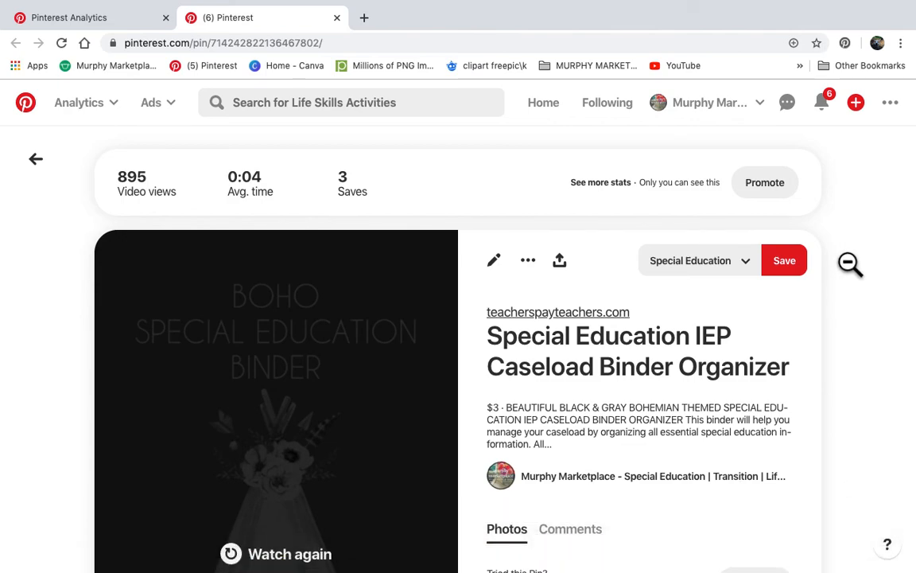
scroll(850, 263, down, 2)
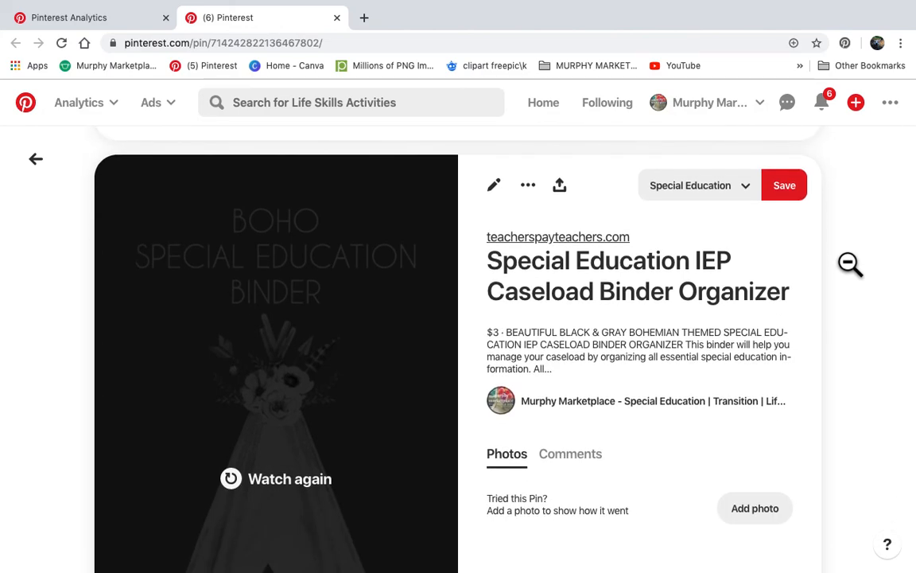
scroll(850, 264, up, 2)
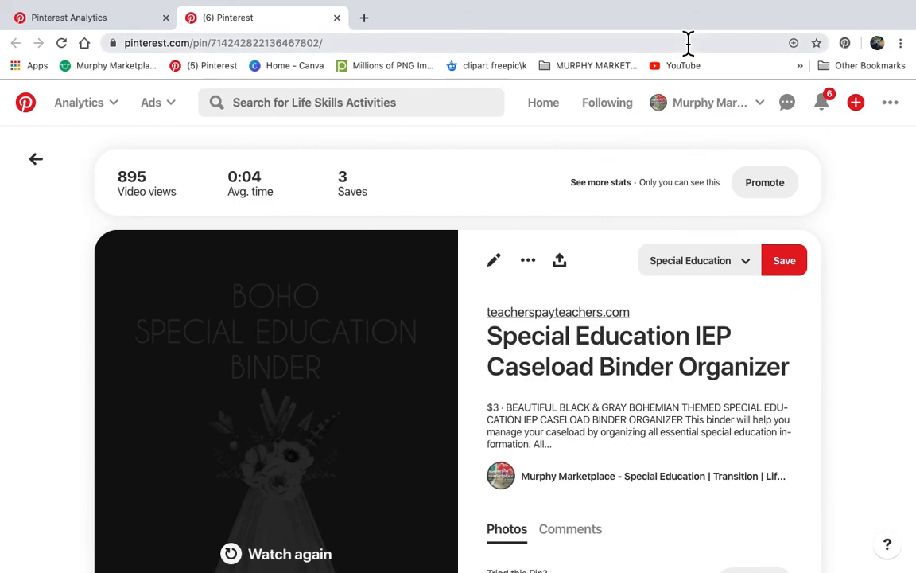
mouse_move(683, 4)
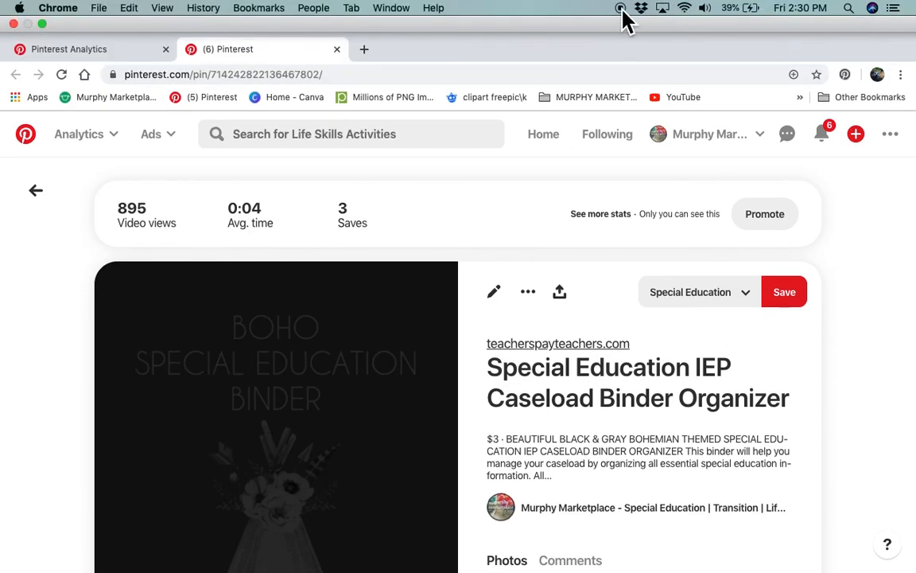